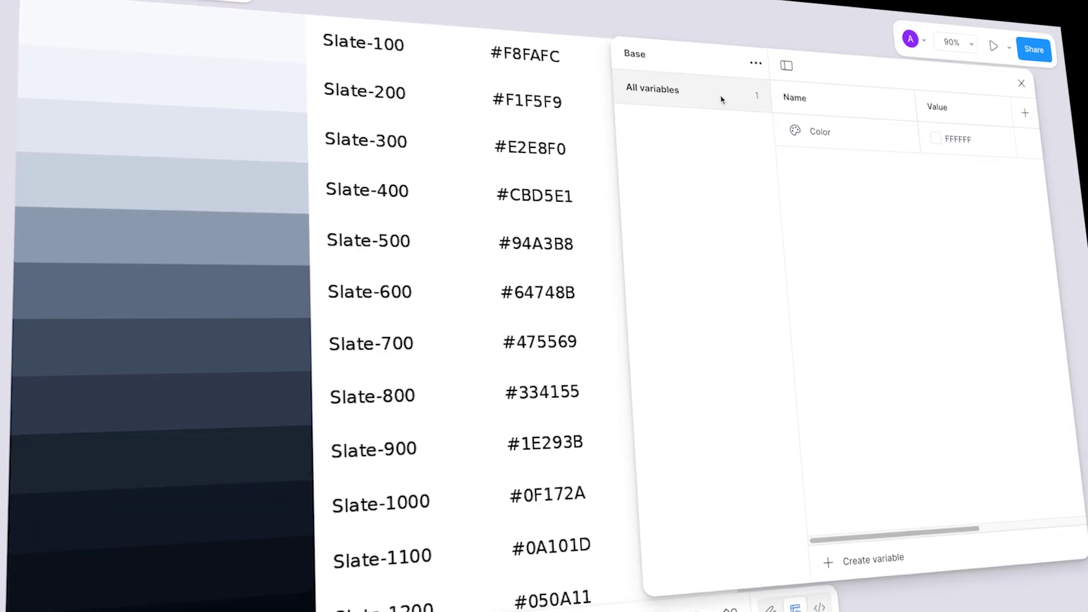
# Rename the Color variable to Slate/100, duplicate it, and name the copies 200 and 300.
pyautogui.doubleClick(825, 135)
pyautogui.write('Slate/100')
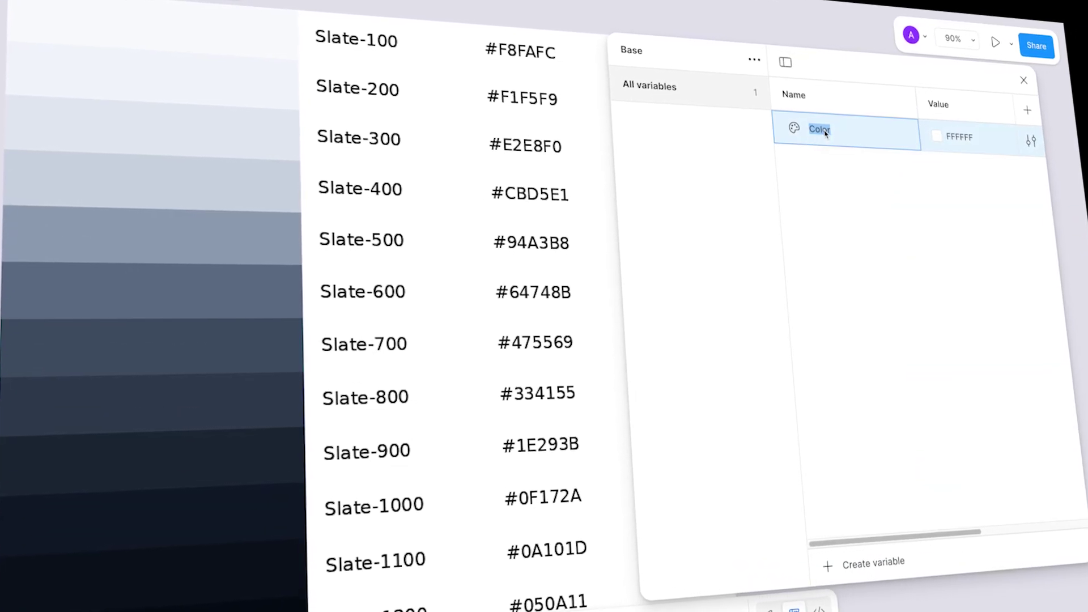
pyautogui.press('Return')
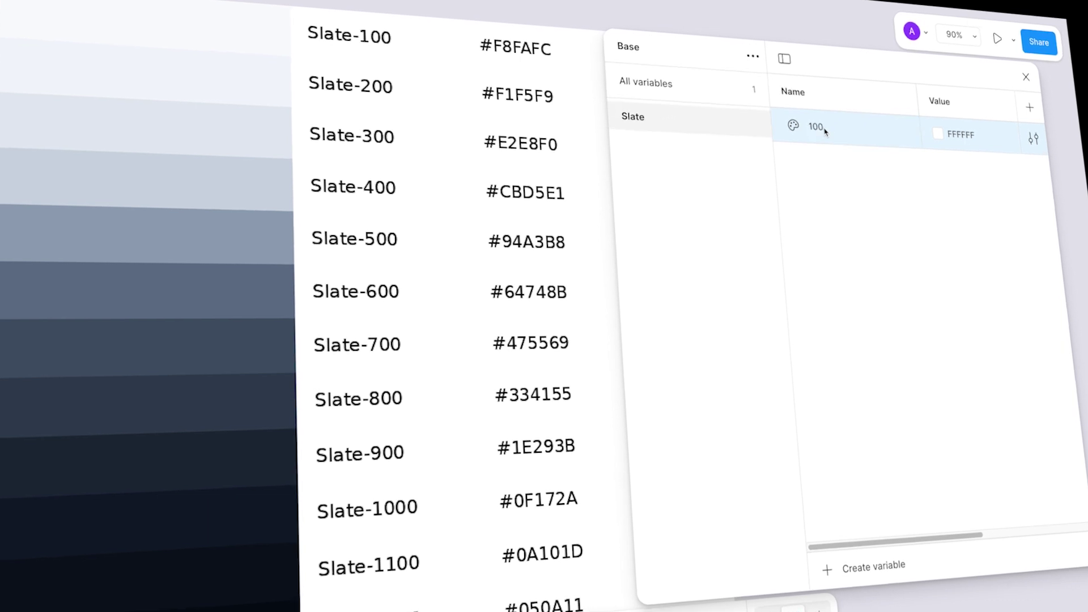
pyautogui.press('Return')
pyautogui.press('Return')
pyautogui.press('Return')
pyautogui.press('Return')
pyautogui.press('Return')
pyautogui.press('Return')
pyautogui.press('Return')
pyautogui.press('Return')
pyautogui.press('Return')
pyautogui.press('Return')
pyautogui.press('Return')
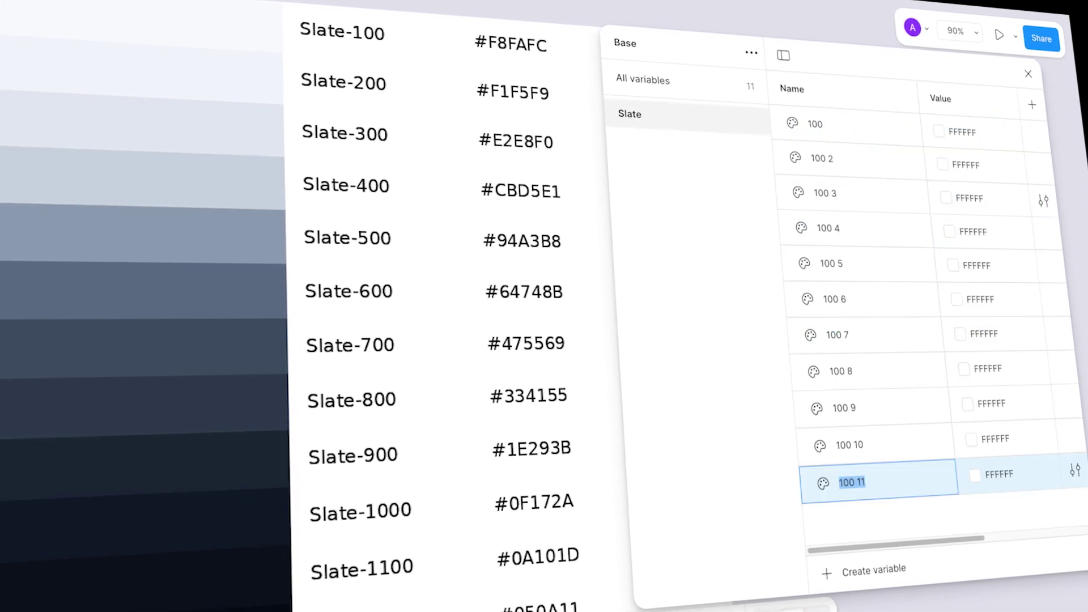
pyautogui.doubleClick(821, 157)
pyautogui.write('200')
pyautogui.doubleClick(823, 193)
pyautogui.write('300')
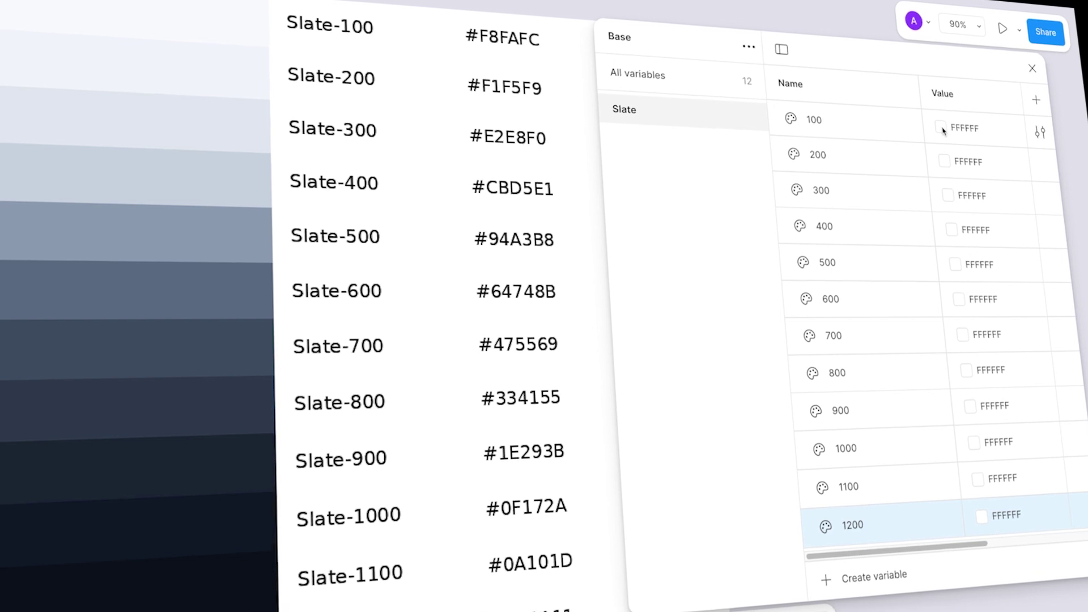
# Eyedrop the Slate-100 and Slate-200 swatch colours into variables 100 and 200.
pyautogui.click(941, 128)
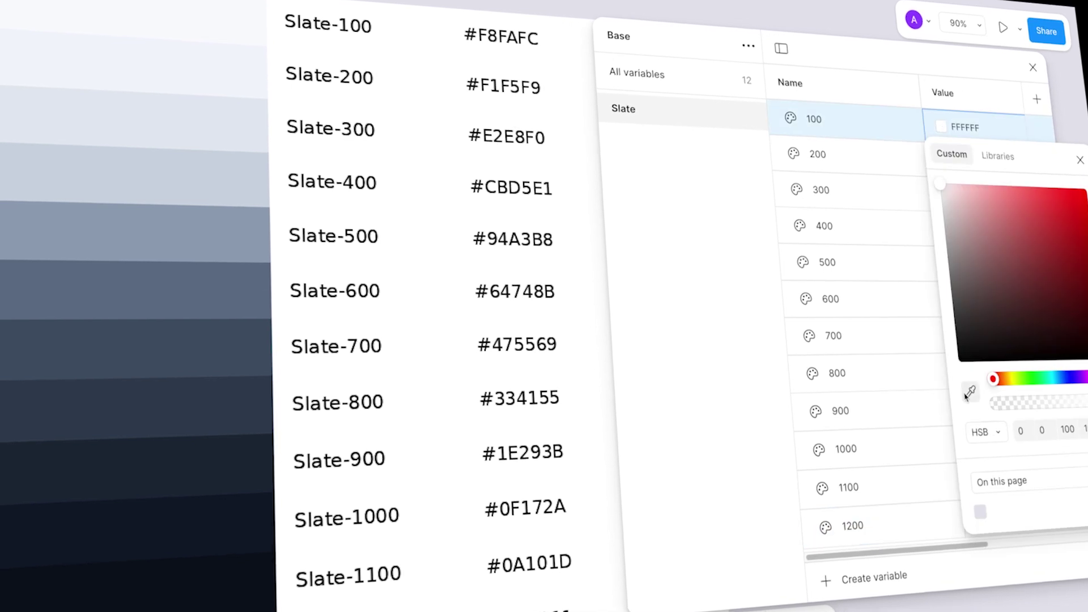
pyautogui.click(964, 392)
pyautogui.click(226, 15)
pyautogui.click(979, 128)
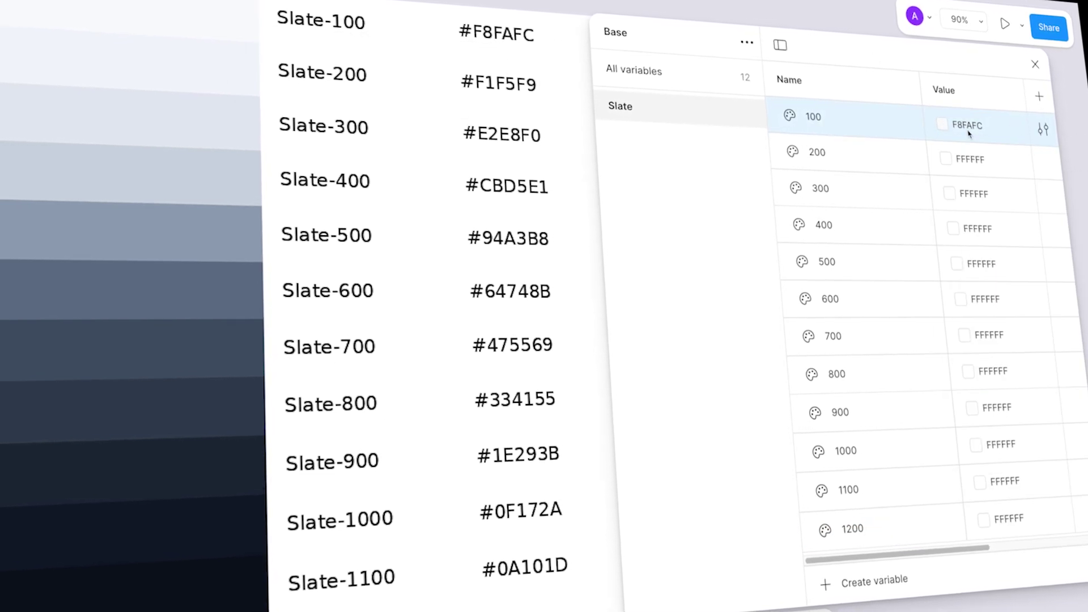
pyautogui.click(945, 158)
pyautogui.press('i')
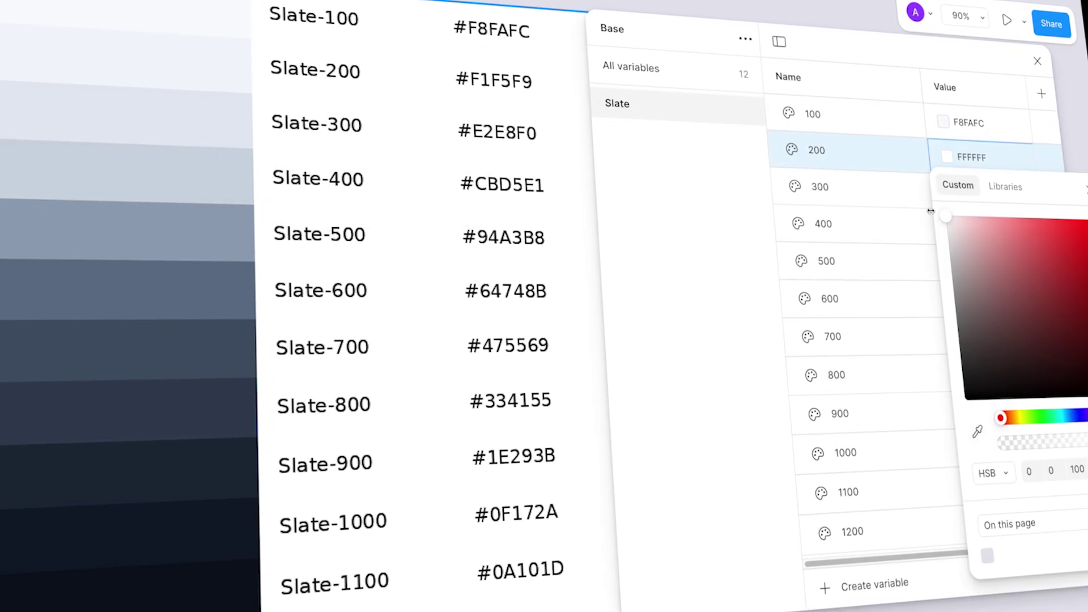
pyautogui.click(210, 84)
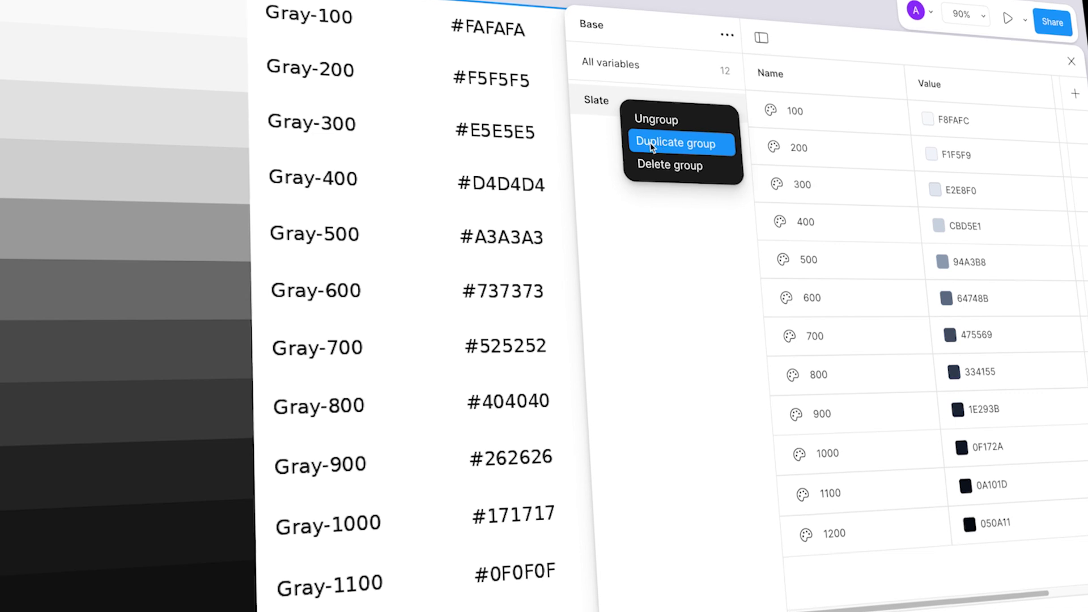
# Duplicate the Slate group and rename the copy Gray.
pyautogui.click(646, 141)
pyautogui.doubleClick(602, 130)
pyautogui.write('Gray')
pyautogui.press('Return')
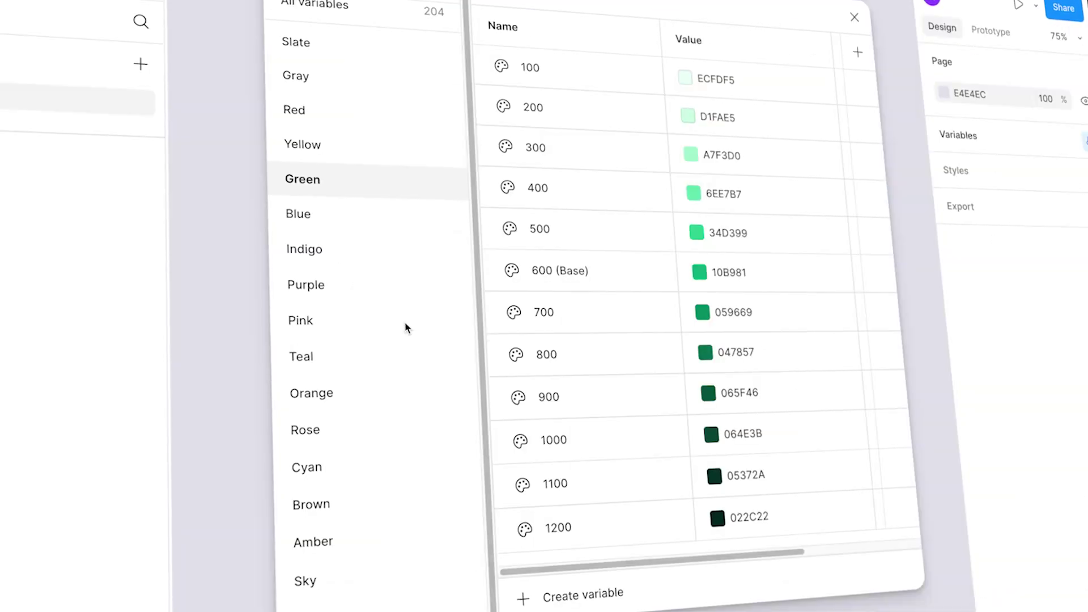
# Browse the Blue, Indigo, Rose, Brown, Sky and Lime groups' variables.
pyautogui.click(306, 209)
pyautogui.click(318, 250)
pyautogui.click(306, 430)
pyautogui.click(312, 504)
pyautogui.click(297, 585)
pyautogui.click(297, 608)
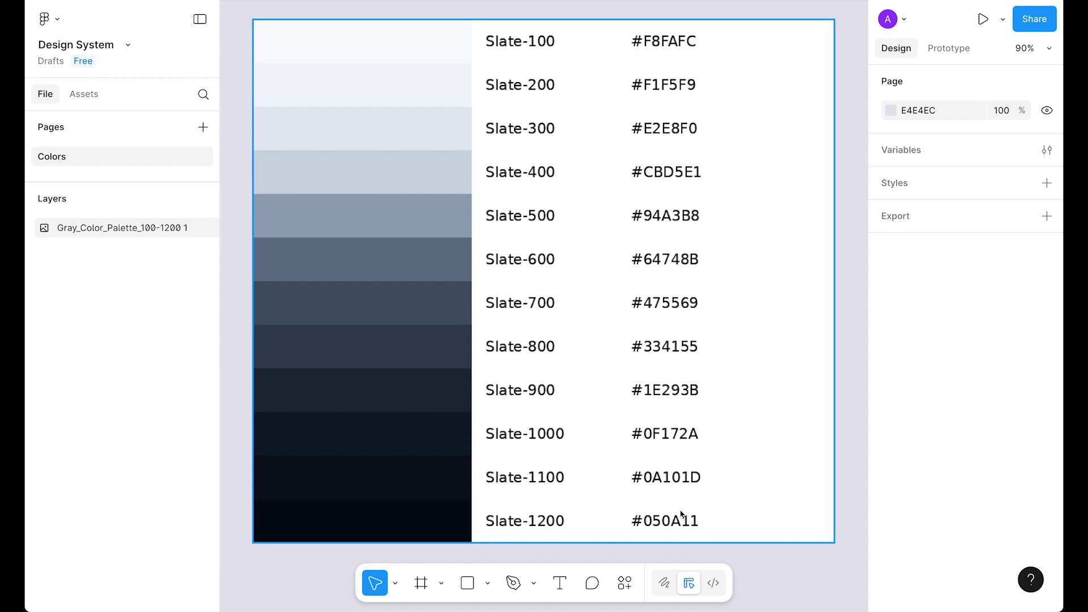
# Open the Variables window beside the Slate hex labels, collapse the side panels and make it taller.
pyautogui.click(905, 154)
pyautogui.moveTo(701, 80); pyautogui.dragTo(519, 60)
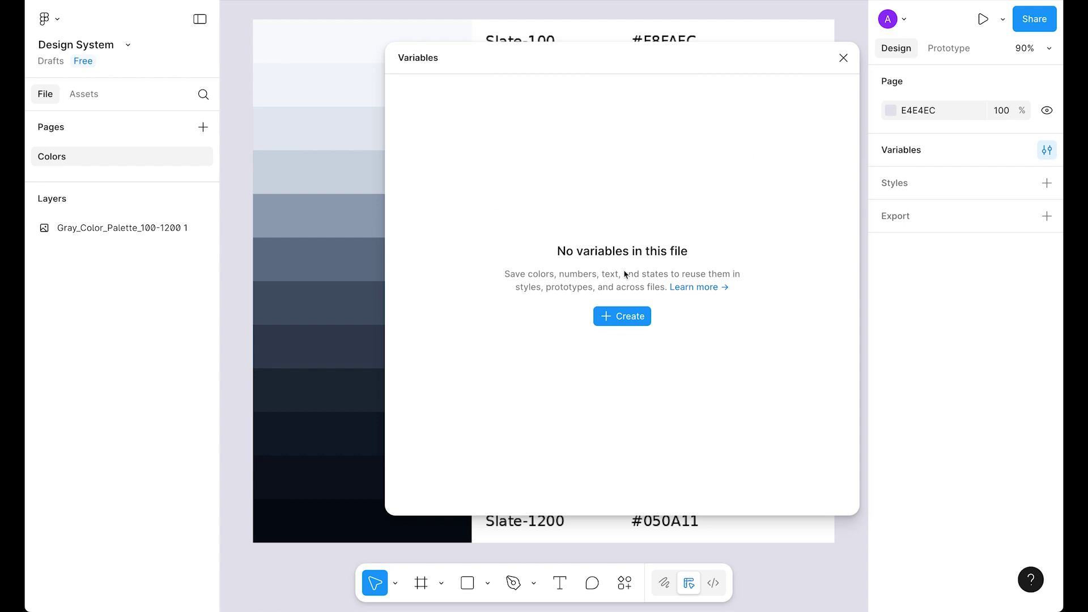
pyautogui.moveTo(658, 63); pyautogui.dragTo(668, 71)
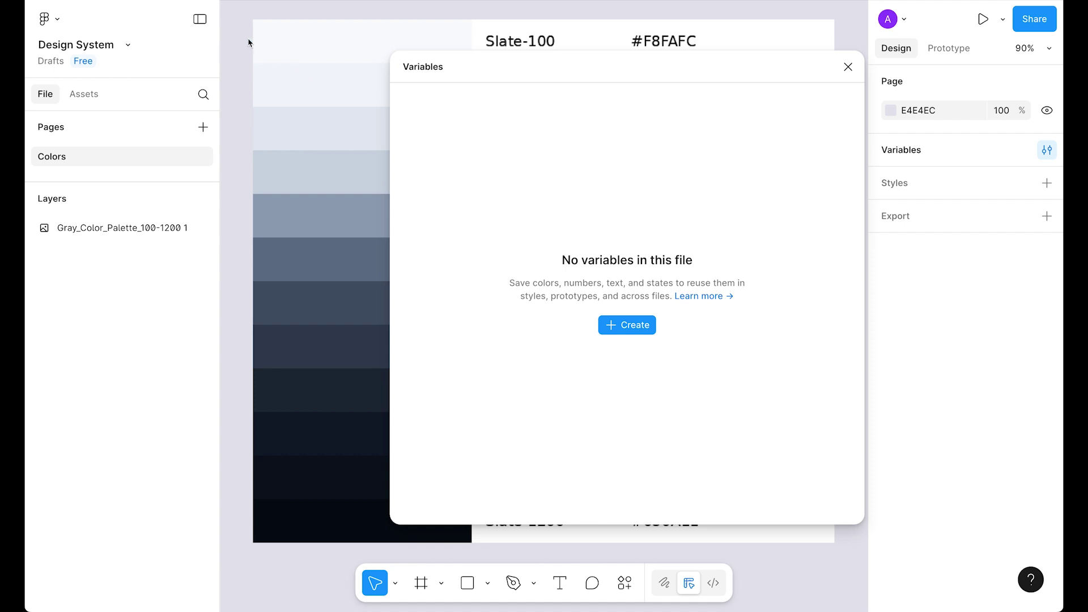
pyautogui.click(201, 20)
pyautogui.moveTo(304, 226); pyautogui.dragTo(112, 257)
pyautogui.moveTo(537, 71); pyautogui.dragTo(700, 75)
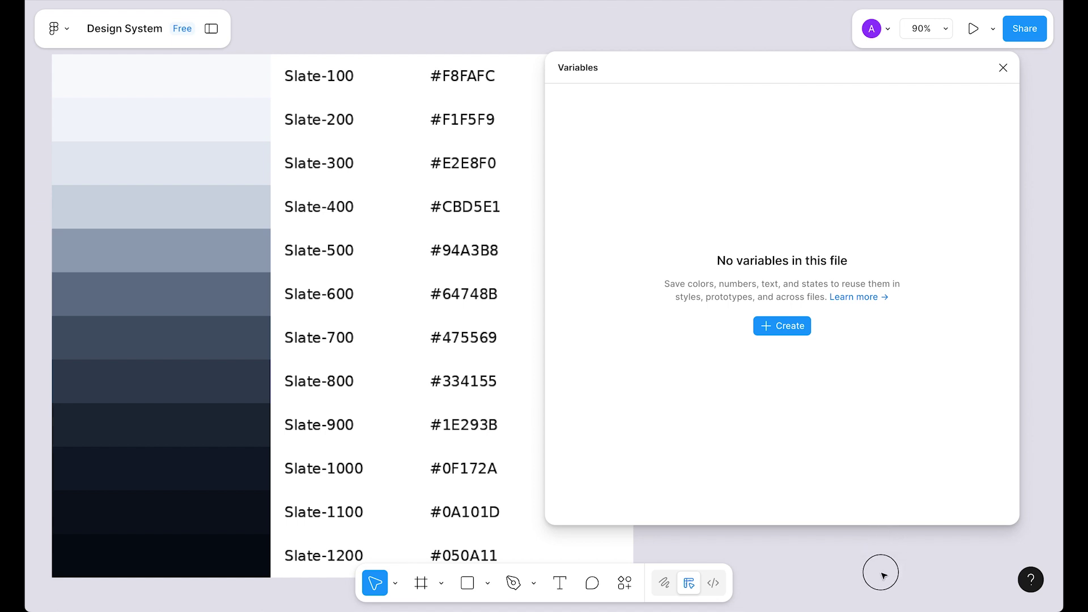
pyautogui.moveTo(874, 530); pyautogui.dragTo(867, 561)
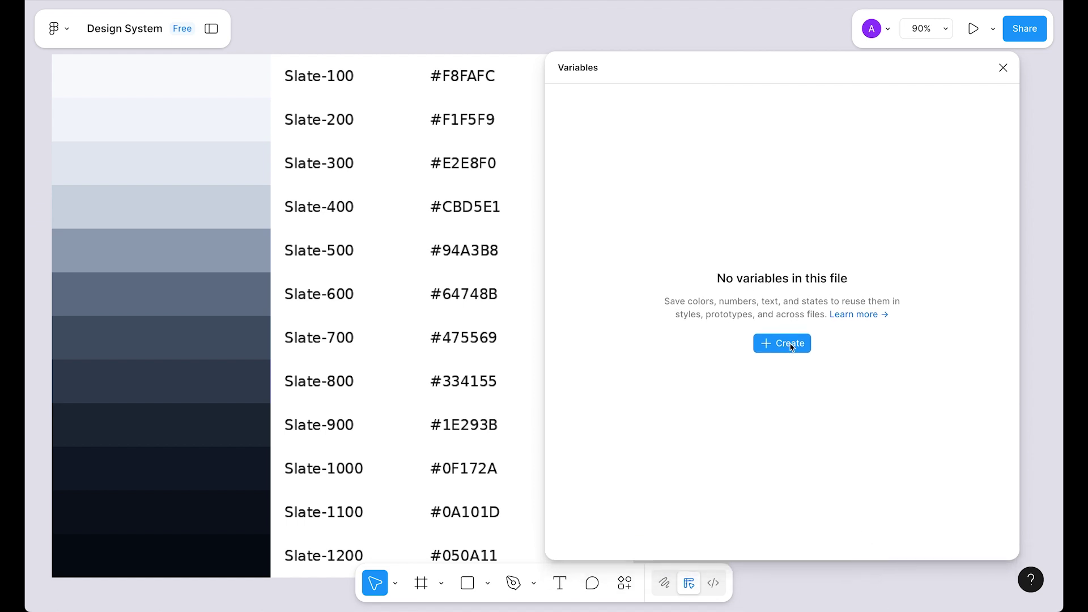
# Create a new colour variable named Color in a fresh collection.
pyautogui.click(792, 348)
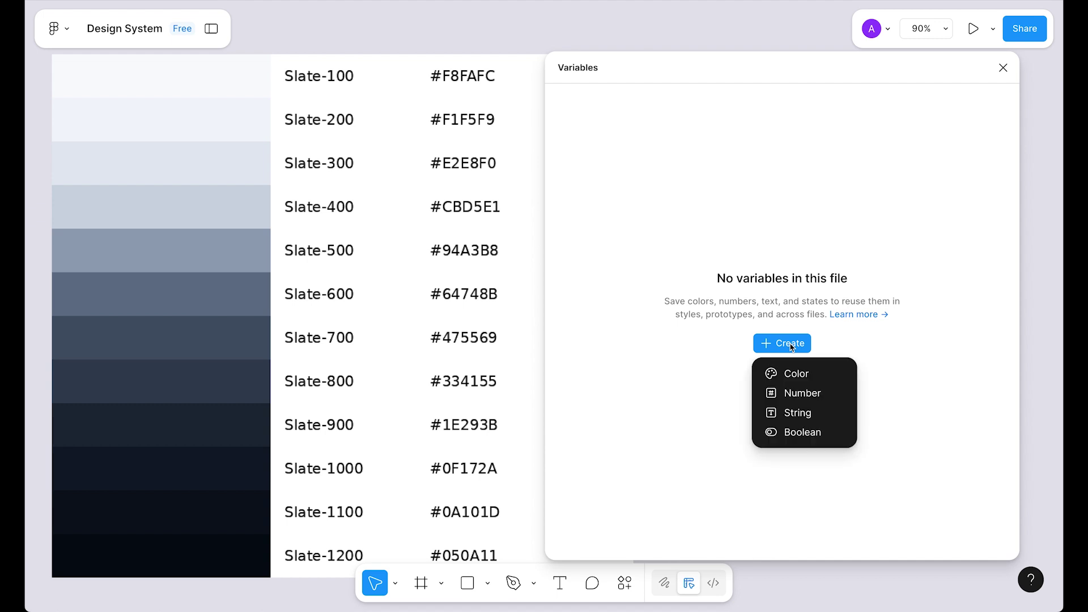
pyautogui.click(803, 375)
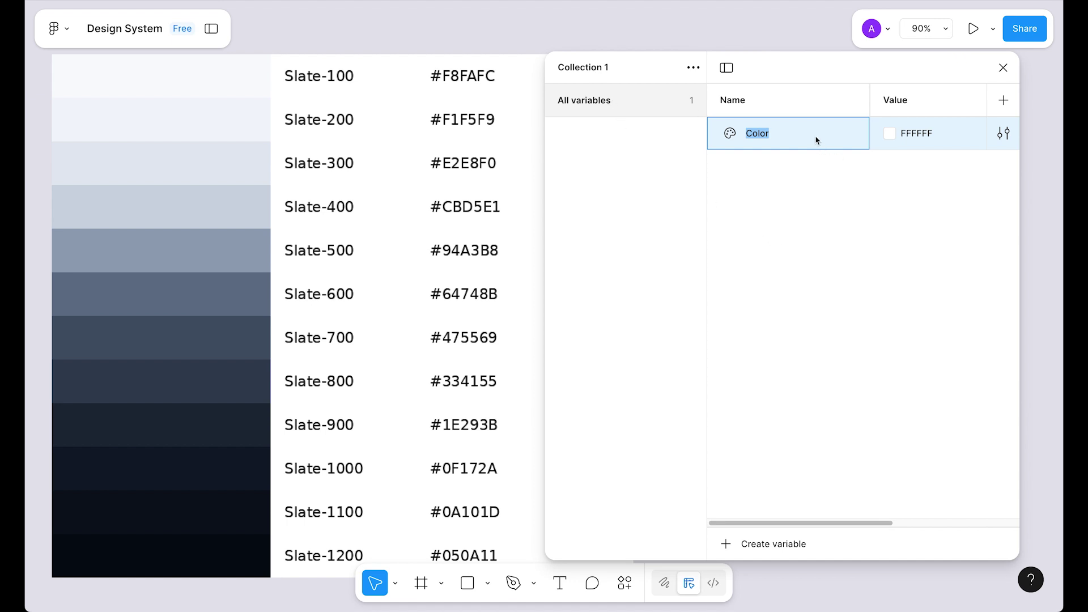
pyautogui.click(831, 284)
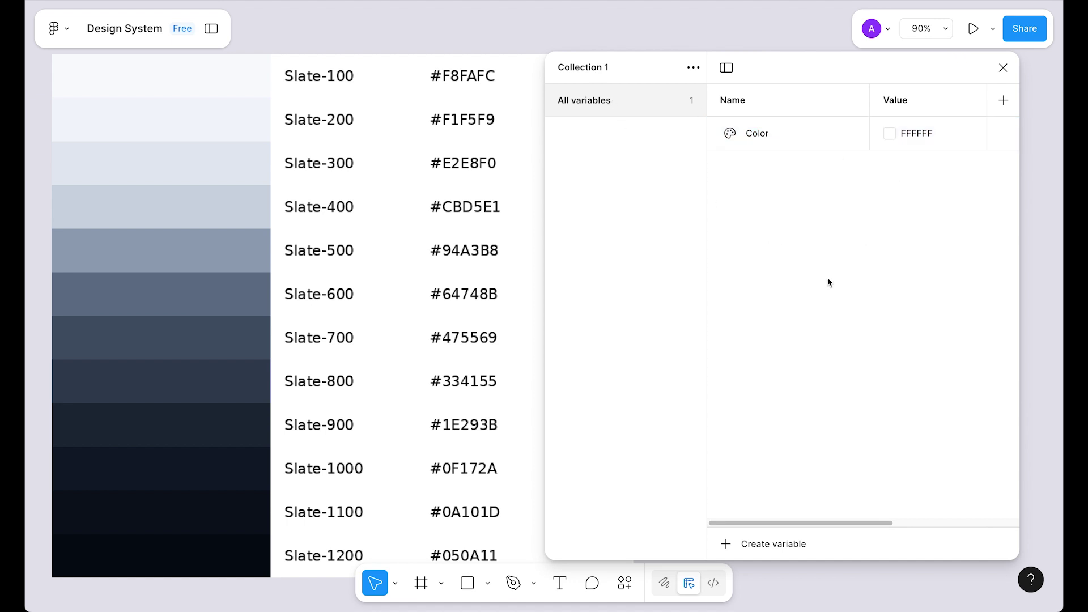
# Rename the variable collection to Base.
pyautogui.click(696, 69)
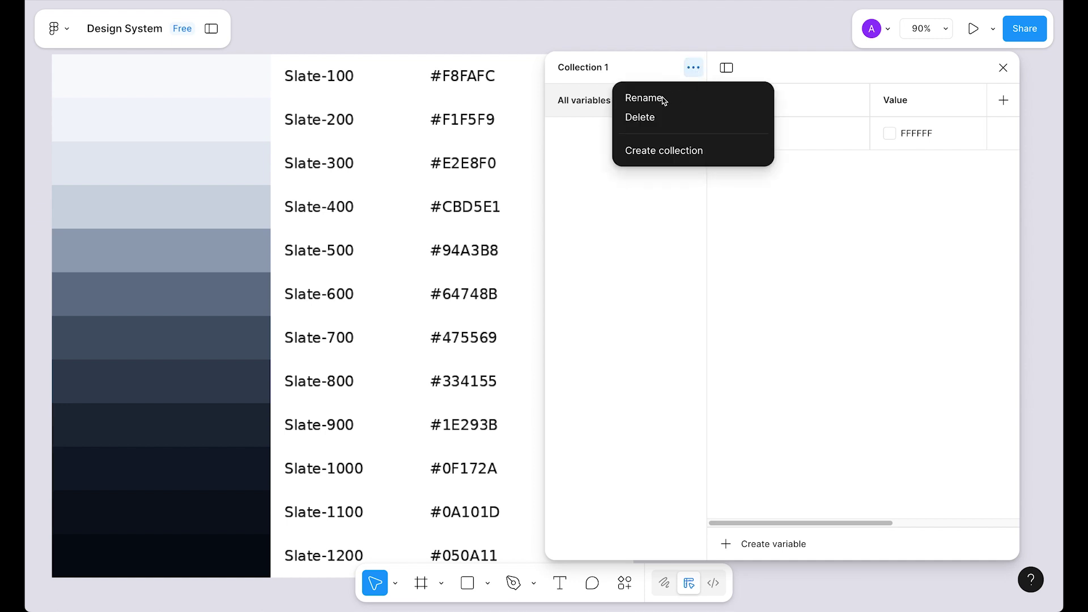
pyautogui.click(644, 98)
pyautogui.write('Base')
pyautogui.press('Return')
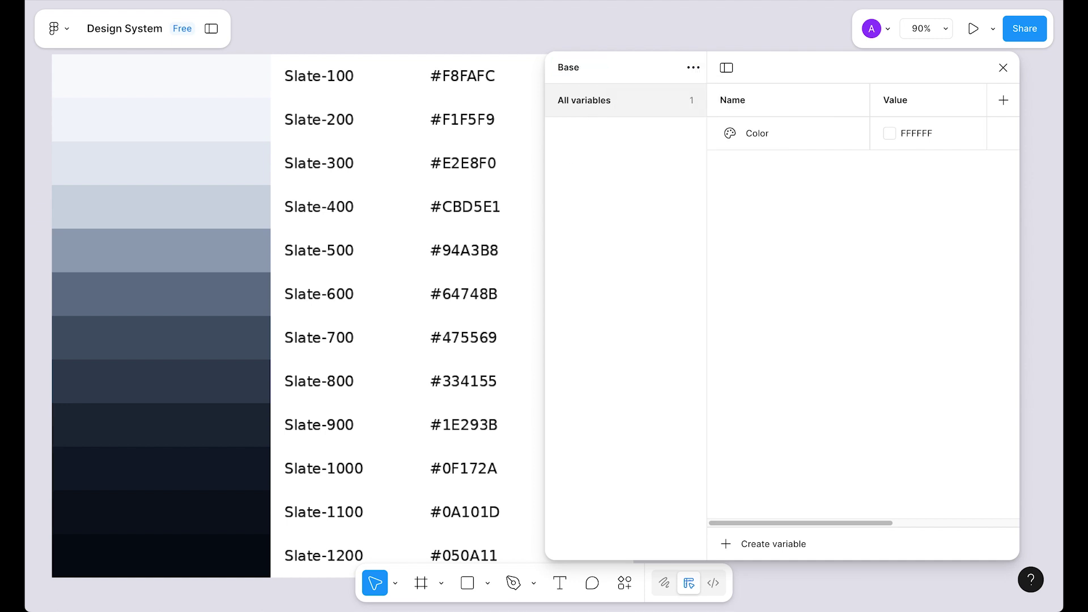
pyautogui.doubleClick(769, 141)
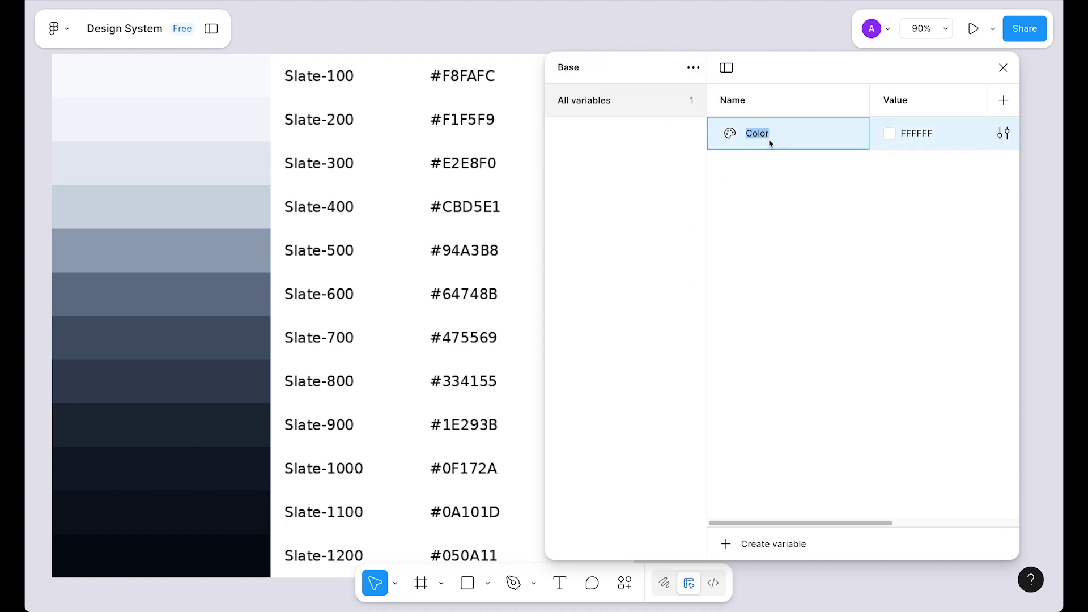
# Rename the Color variable to Slate/100 and show only the Slate group.
pyautogui.click(792, 243)
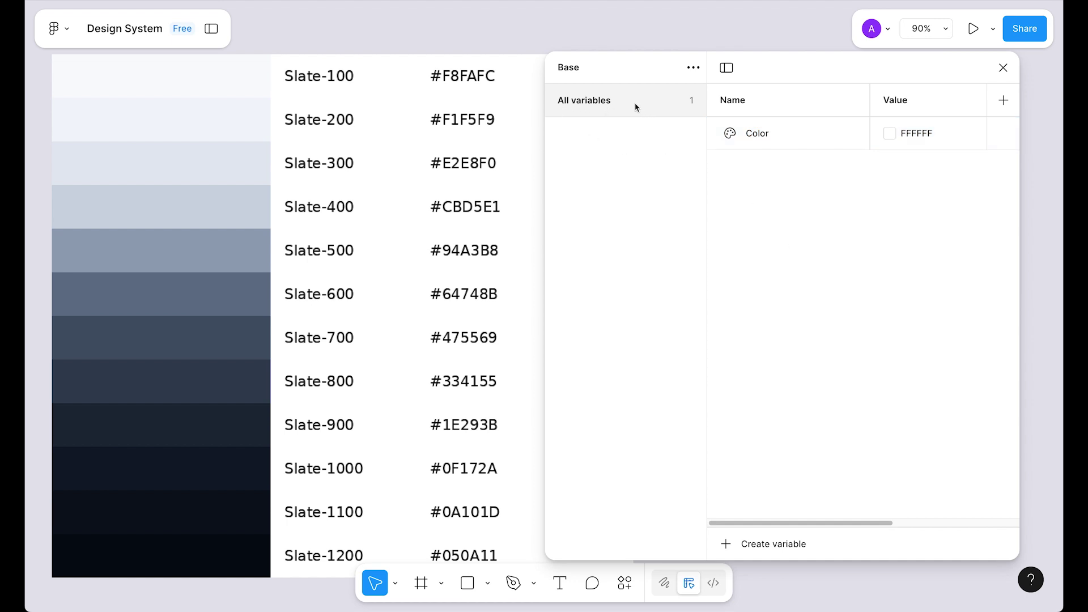
pyautogui.doubleClick(763, 137)
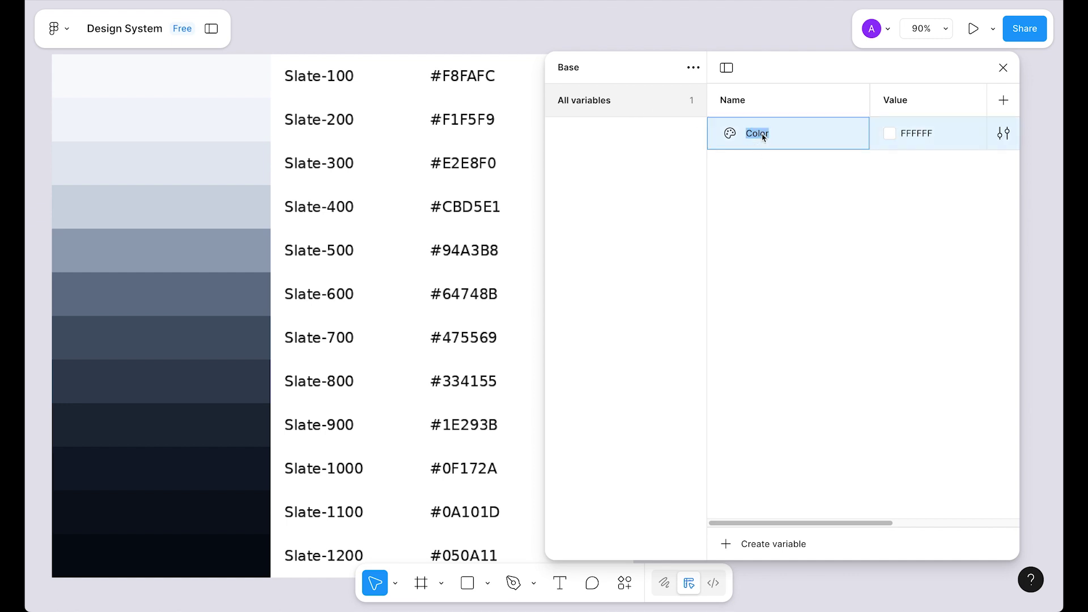
pyautogui.write('Slate/100')
pyautogui.press('Return')
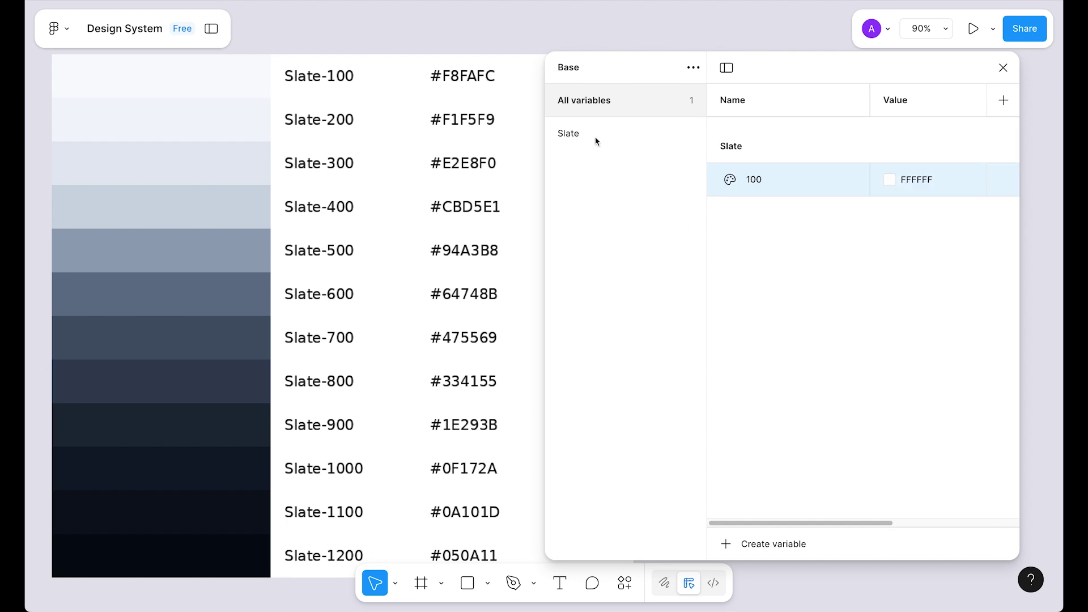
pyautogui.click(573, 140)
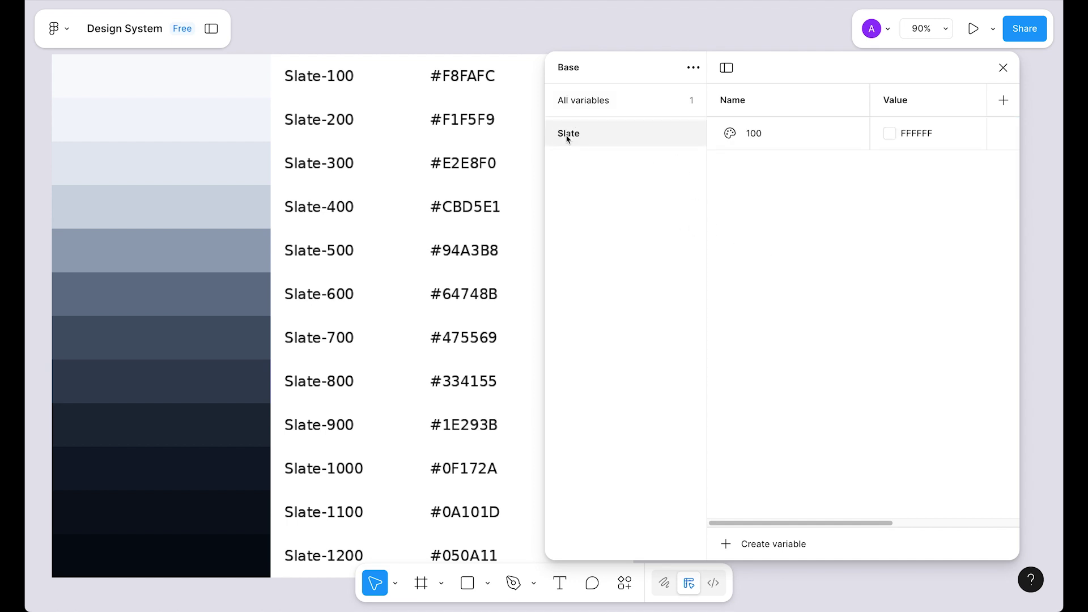
pyautogui.click(763, 137)
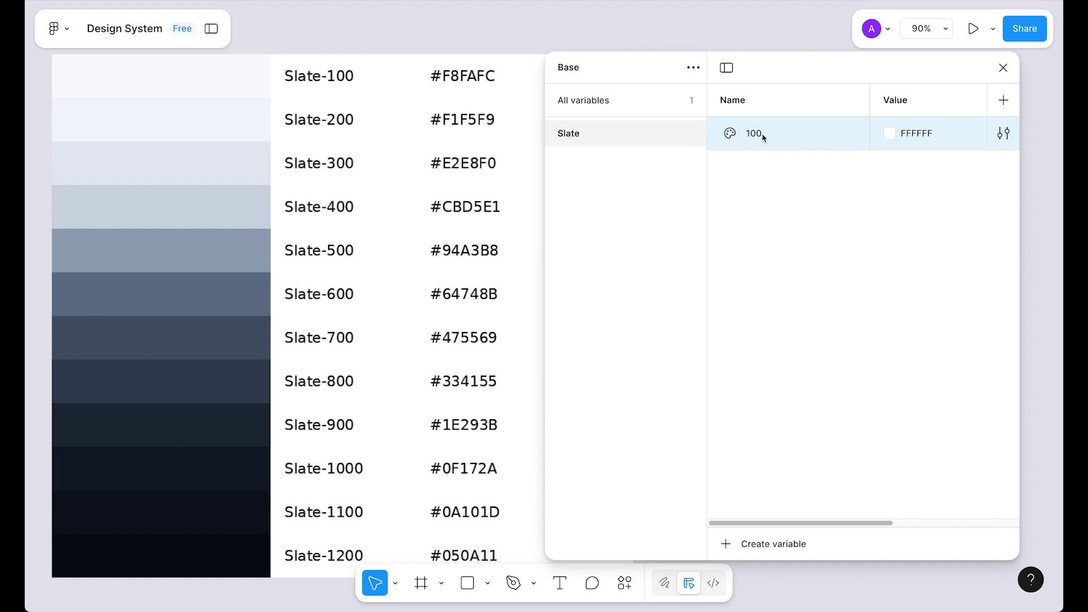
# Duplicate variable 100 into twelve copies and rename the first ones 200 through 600.
pyautogui.hotkey('ctrl', 'd')
pyautogui.hotkey('ctrl', 'd')
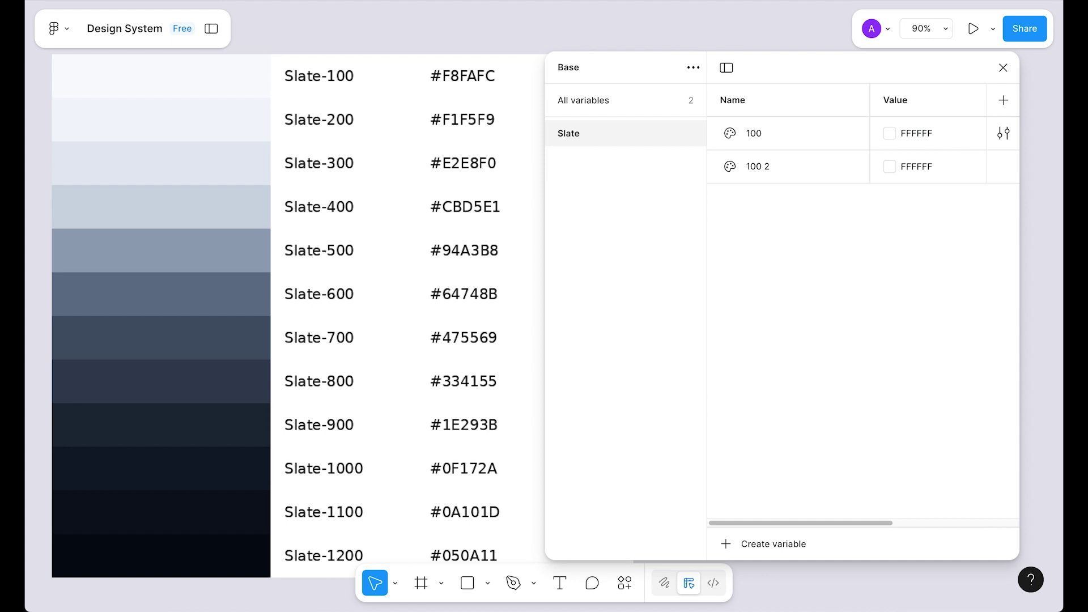
pyautogui.hotkey('ctrl', 'd')
pyautogui.hotkey('ctrl', 'd')
pyautogui.hotkey('ctrl', 'd')
pyautogui.hotkey('ctrl', 'd')
pyautogui.hotkey('ctrl', 'd')
pyautogui.hotkey('ctrl', 'd')
pyautogui.hotkey('ctrl', 'd')
pyautogui.hotkey('ctrl', 'd')
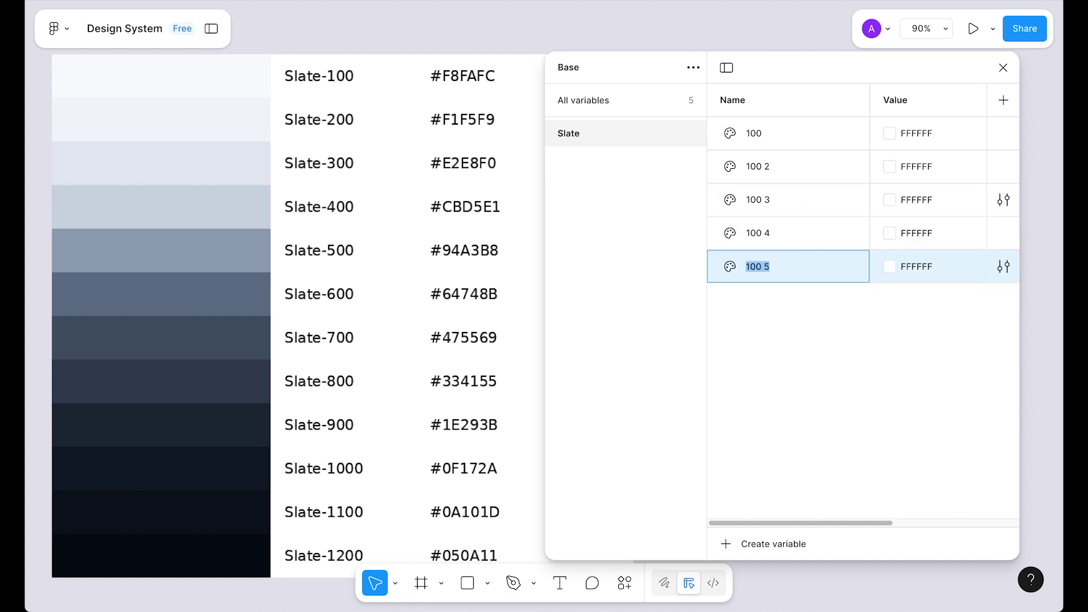
pyautogui.hotkey('ctrl', 'd')
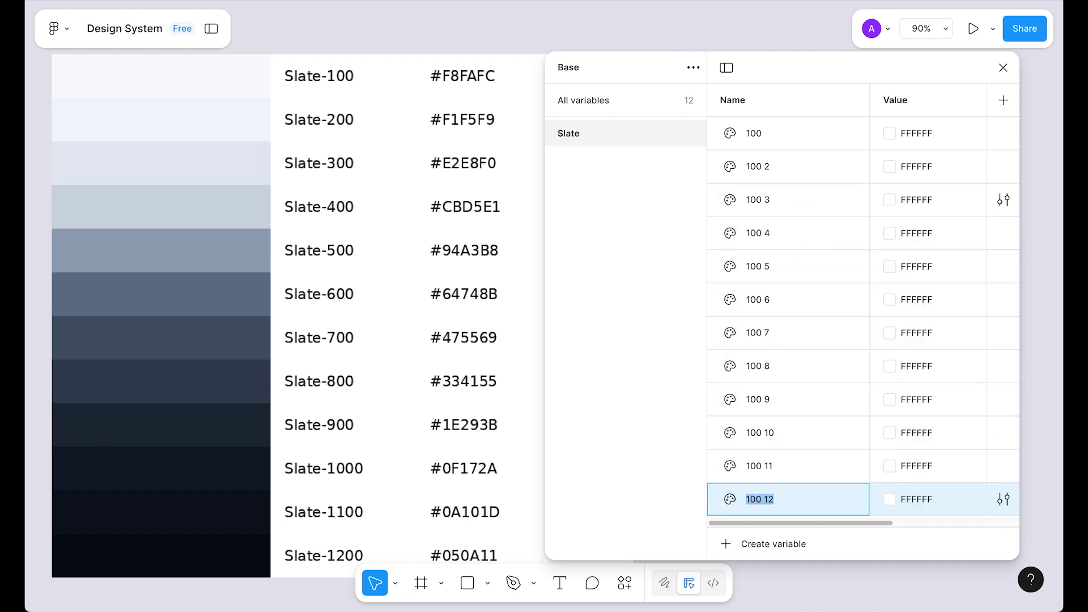
pyautogui.doubleClick(757, 166)
pyautogui.write('200')
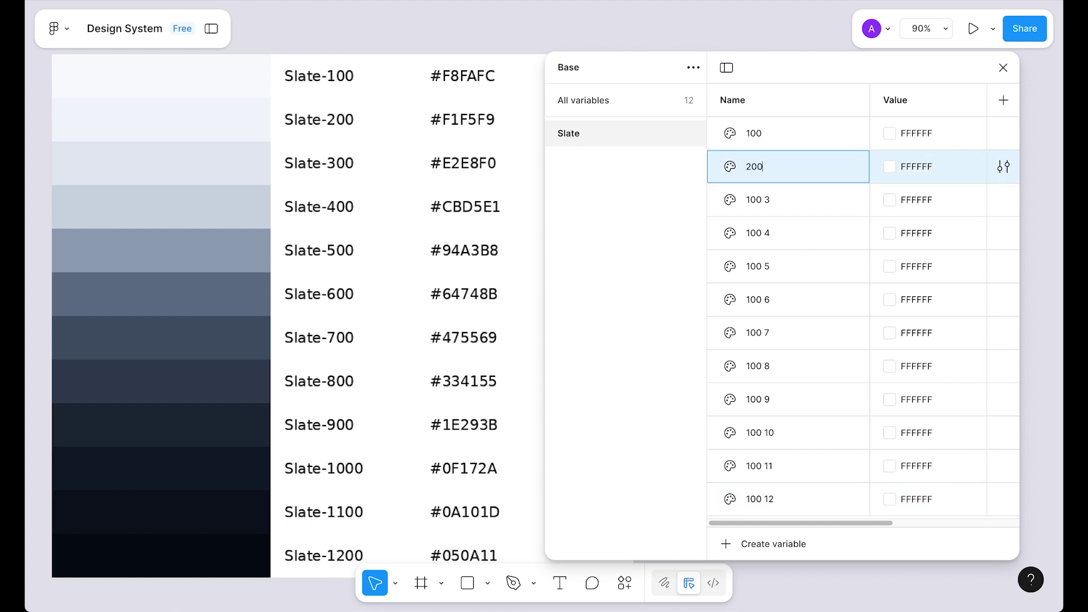
pyautogui.doubleClick(751, 203)
pyautogui.write('300')
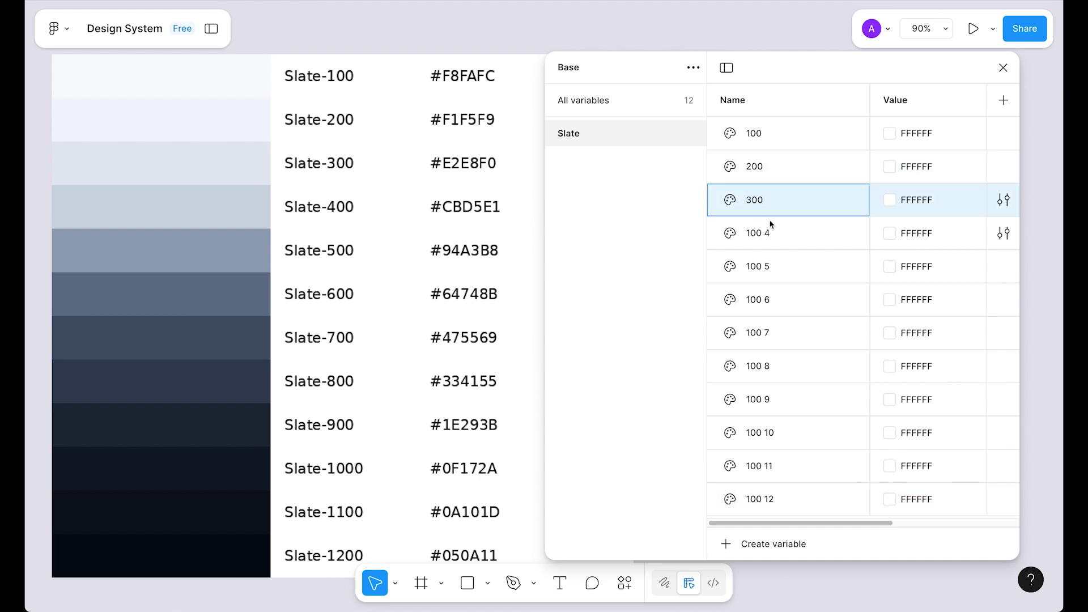
pyautogui.doubleClick(760, 233)
pyautogui.write('400')
pyautogui.doubleClick(764, 267)
pyautogui.write('500')
pyautogui.doubleClick(766, 299)
pyautogui.write('600')
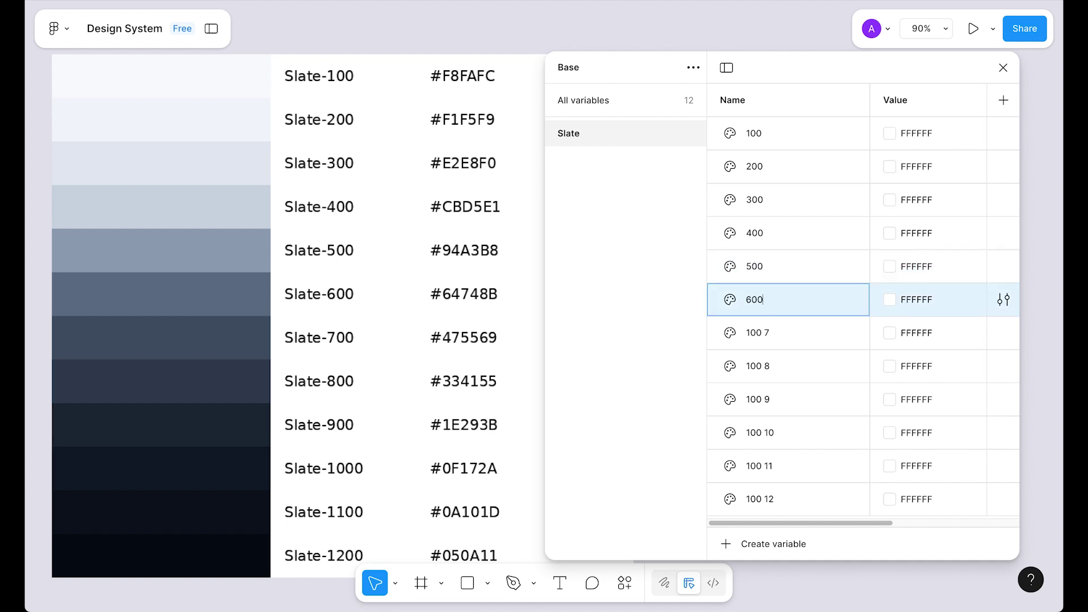
# Rename the remaining Slate copies 700, 800, 900, 1000, 1100 and 1200.
pyautogui.doubleClick(764, 332)
pyautogui.write('6')
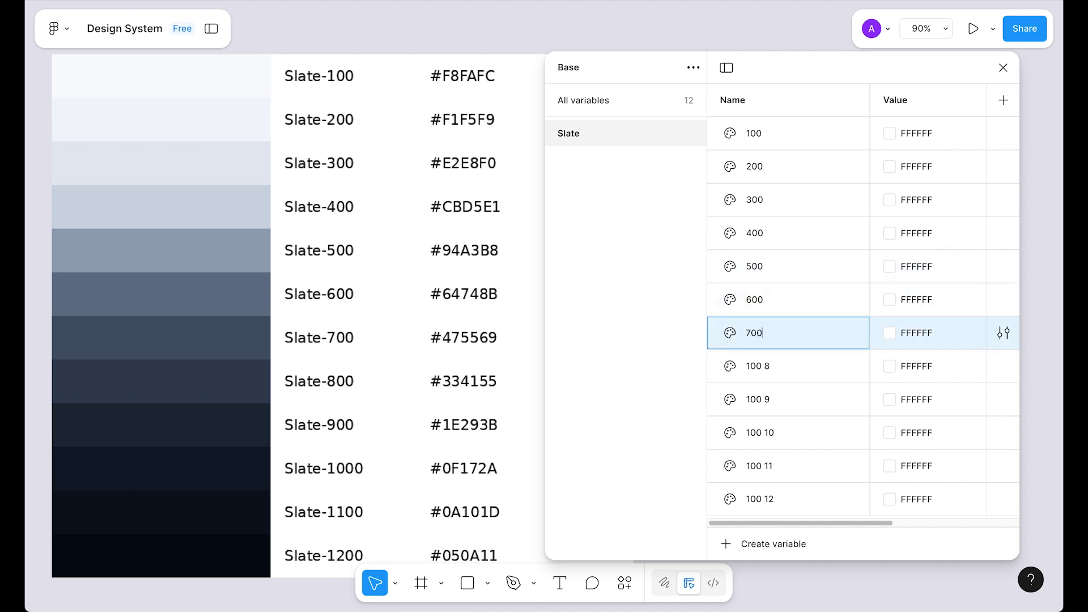
pyautogui.doubleClick(760, 365)
pyautogui.write('800')
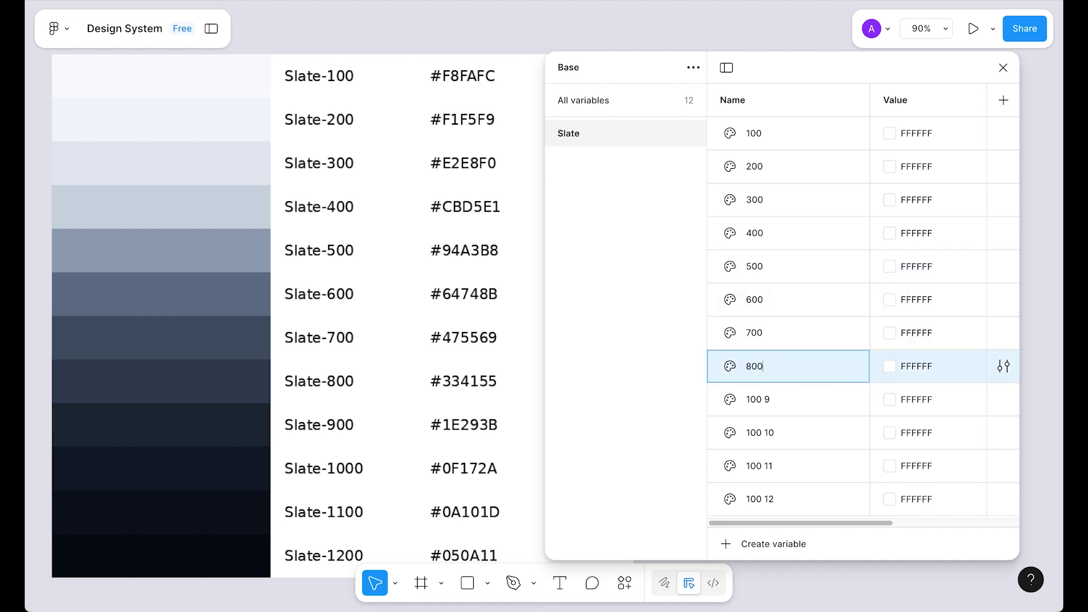
pyautogui.doubleClick(762, 405)
pyautogui.write('900')
pyautogui.doubleClick(761, 432)
pyautogui.write('1')
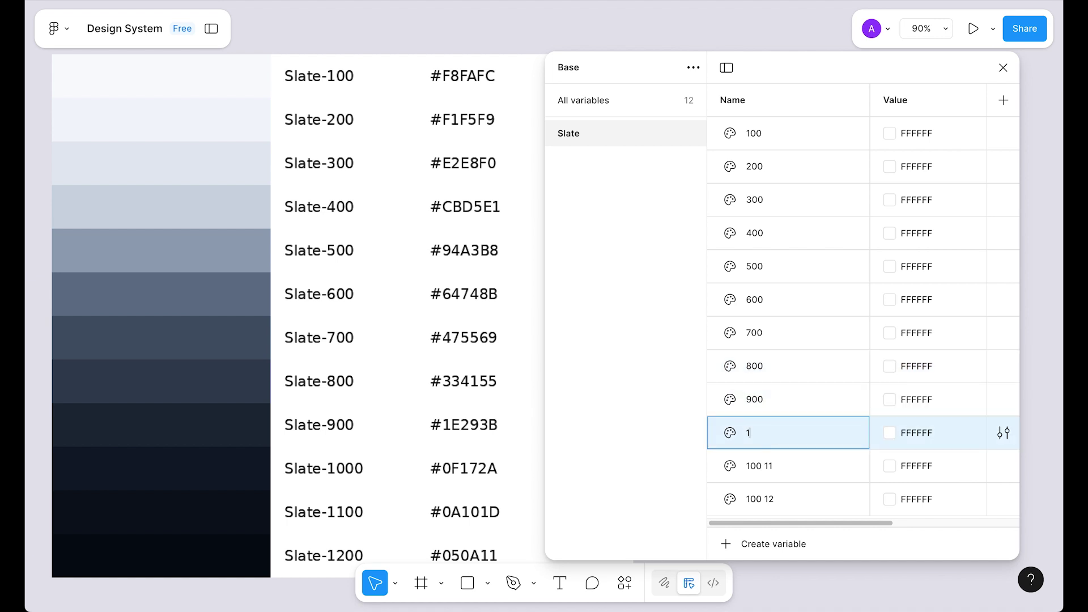
pyautogui.doubleClick(750, 467)
pyautogui.write('1100')
pyautogui.doubleClick(754, 500)
pyautogui.write('1200')
pyautogui.press('Return')
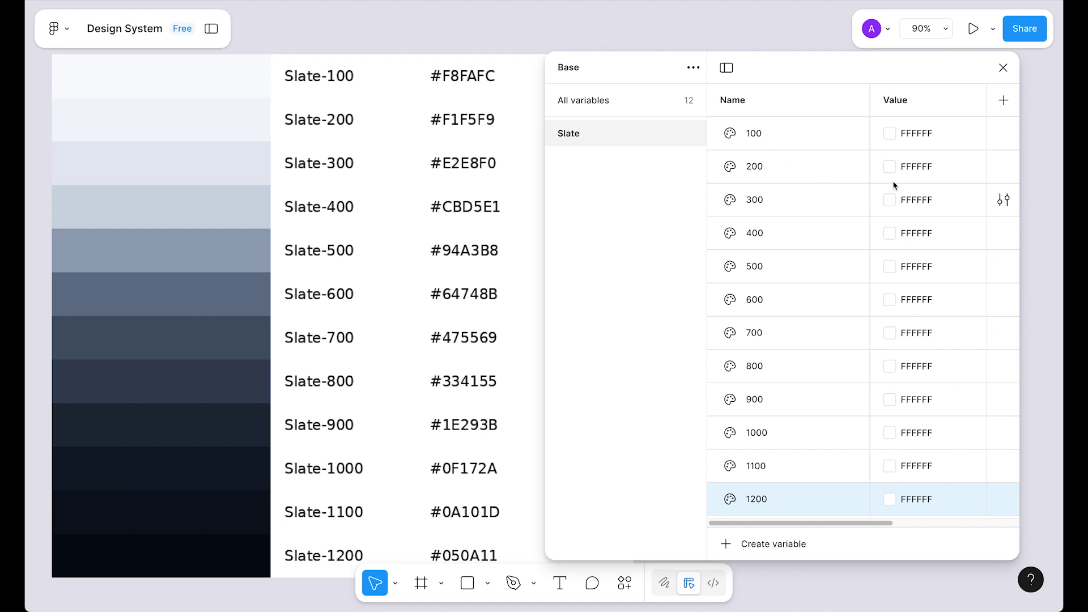
pyautogui.click(889, 133)
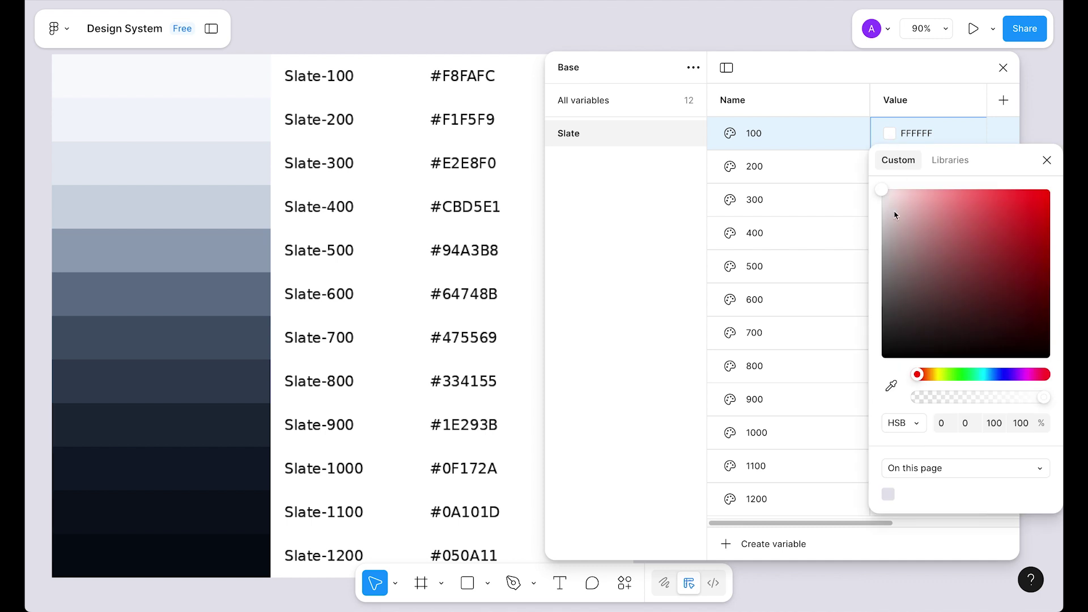
# Eyedrop the Slate-100 to Slate-600 swatch colours into variables 100–600, starting at F8FAFC.
pyautogui.click(891, 386)
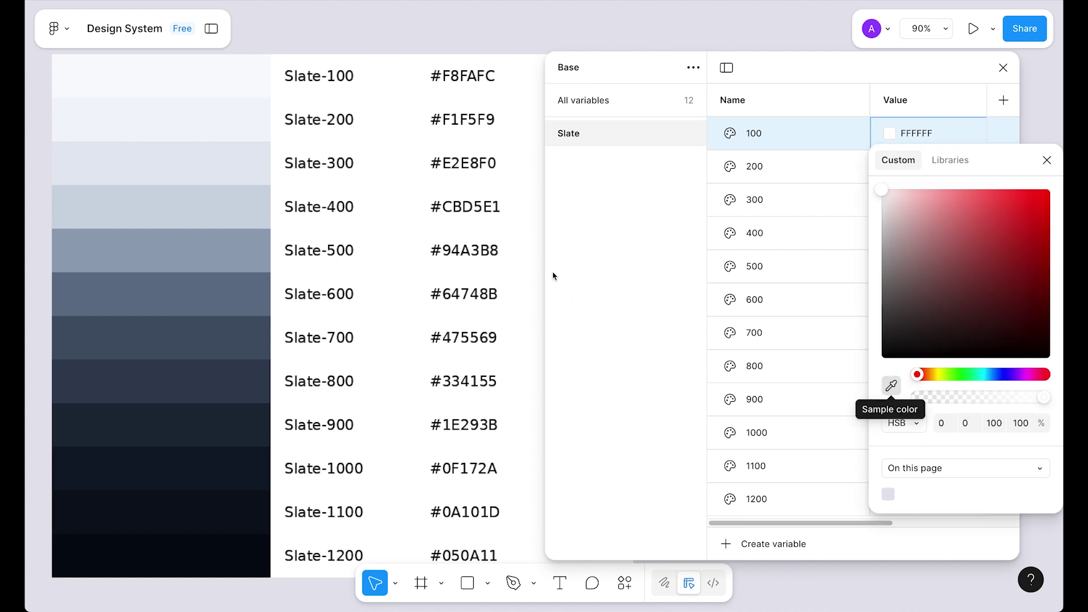
pyautogui.click(243, 80)
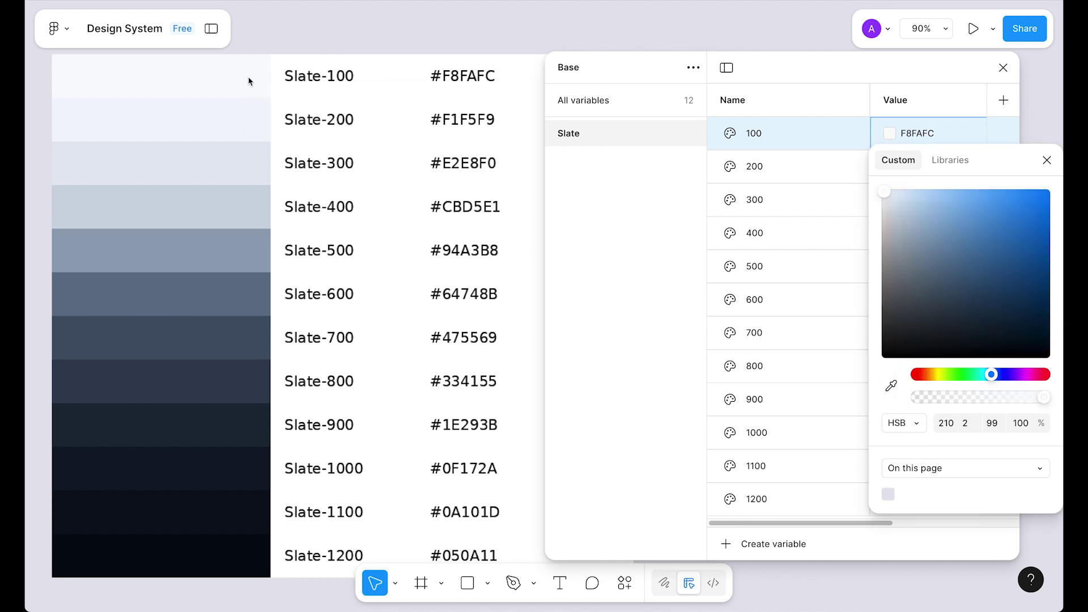
pyautogui.click(824, 75)
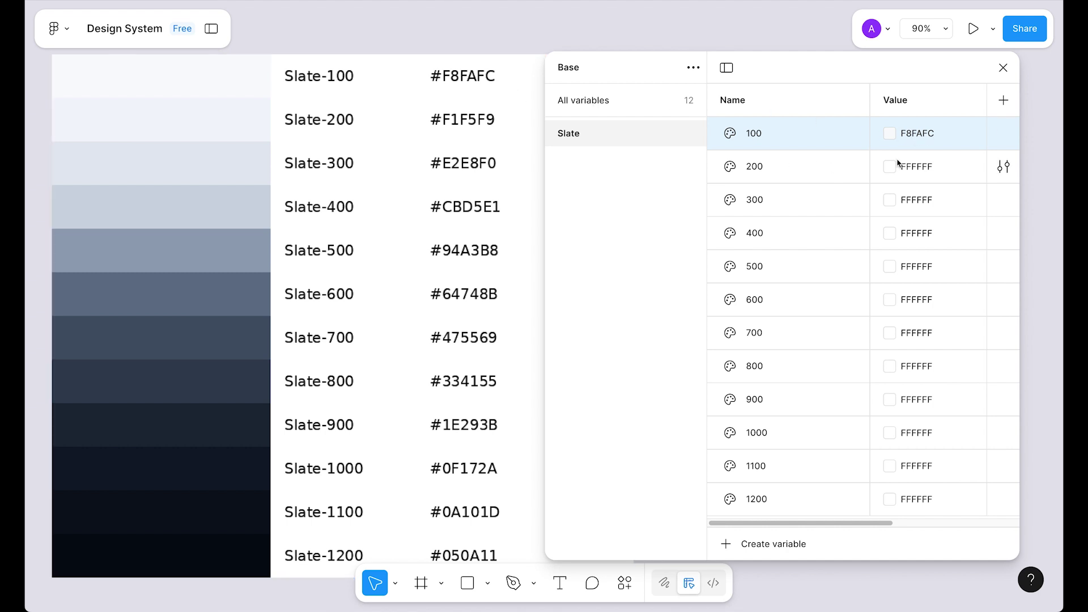
pyautogui.click(889, 166)
pyautogui.press('i')
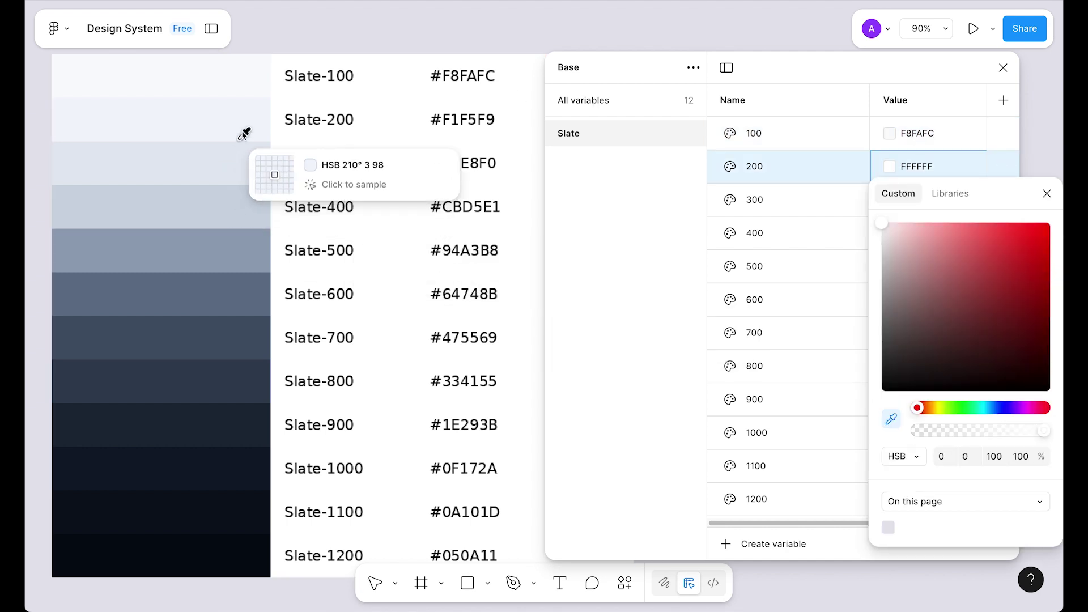
pyautogui.click(1047, 193)
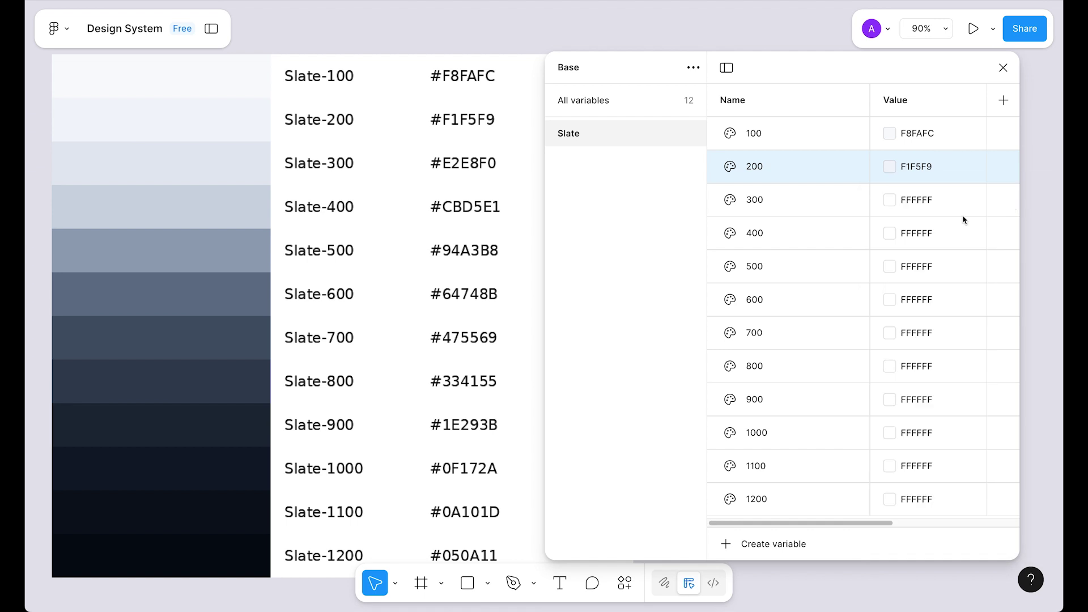
pyautogui.click(889, 199)
pyautogui.click(891, 452)
pyautogui.click(235, 173)
pyautogui.press('Escape')
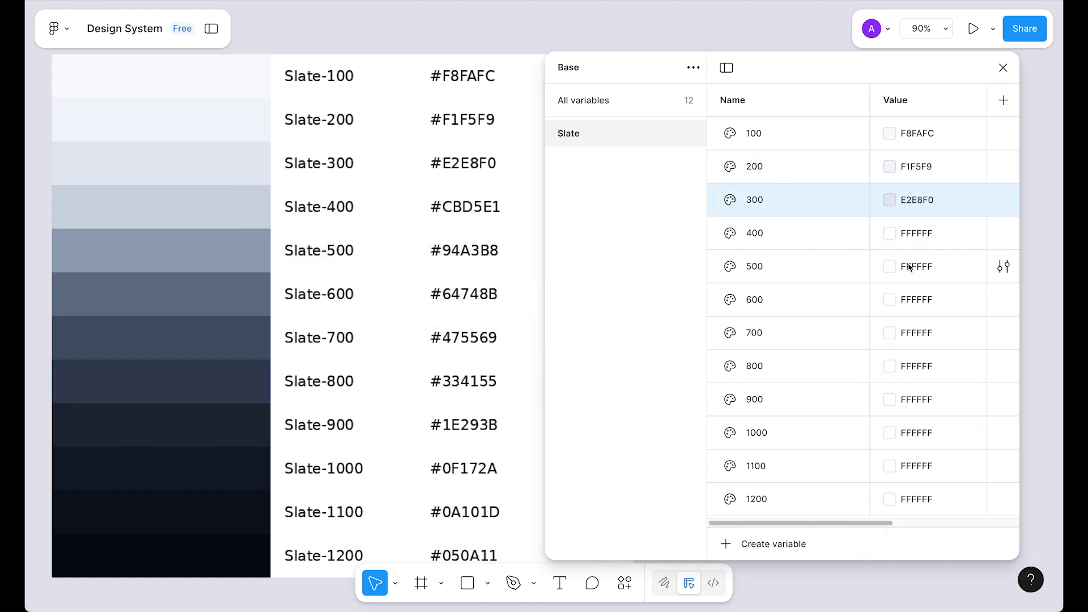
pyautogui.click(890, 233)
pyautogui.click(891, 471)
pyautogui.click(267, 206)
pyautogui.press('Escape')
pyautogui.click(889, 267)
pyautogui.click(891, 469)
pyautogui.click(250, 238)
pyautogui.press('Escape')
pyautogui.click(891, 301)
pyautogui.click(890, 469)
pyautogui.click(243, 298)
pyautogui.press('Escape')
# Eyedrop the Slate-700 to Slate-1200 swatch colours into variables 700–1200, ending at 050A11.
pyautogui.click(890, 333)
pyautogui.click(890, 469)
pyautogui.click(252, 340)
pyautogui.press('Escape')
pyautogui.click(889, 366)
pyautogui.click(891, 469)
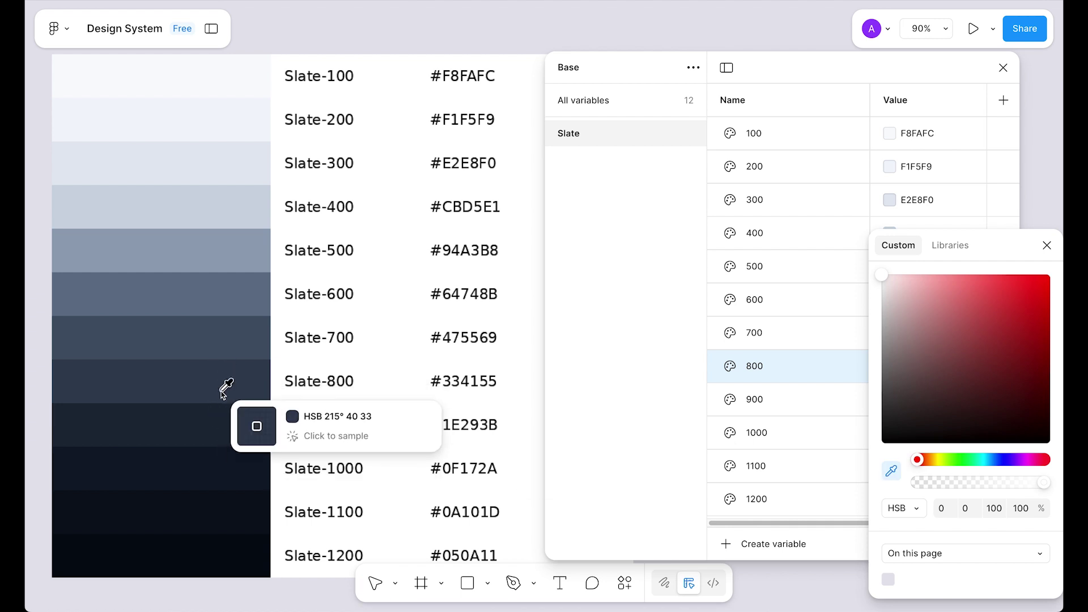
pyautogui.click(226, 385)
pyautogui.press('Escape')
pyautogui.click(890, 399)
pyautogui.click(891, 469)
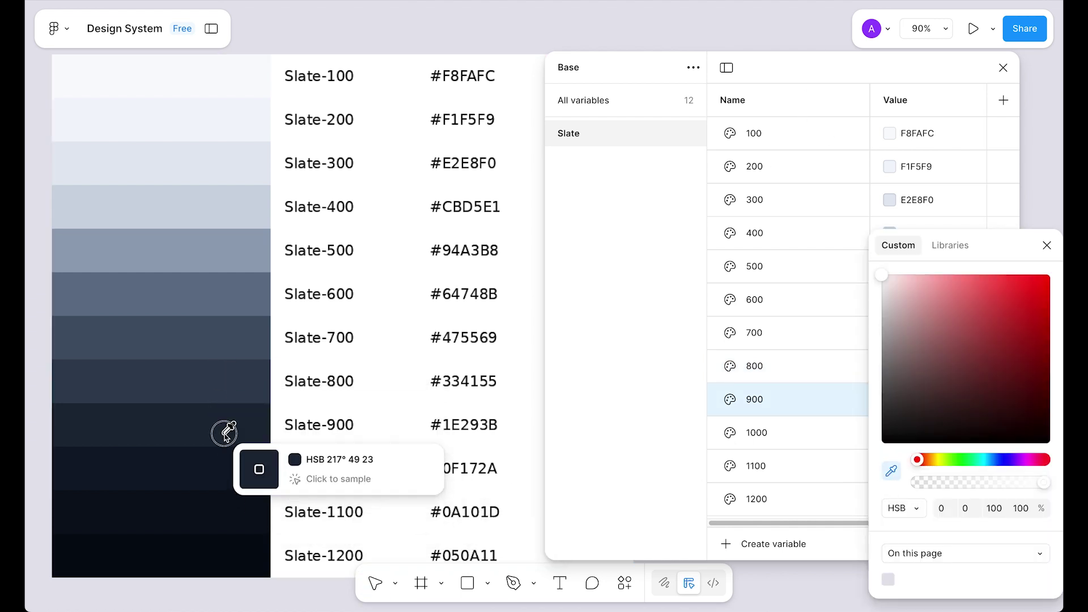
pyautogui.click(223, 429)
pyautogui.press('Escape')
pyautogui.click(889, 433)
pyautogui.click(891, 471)
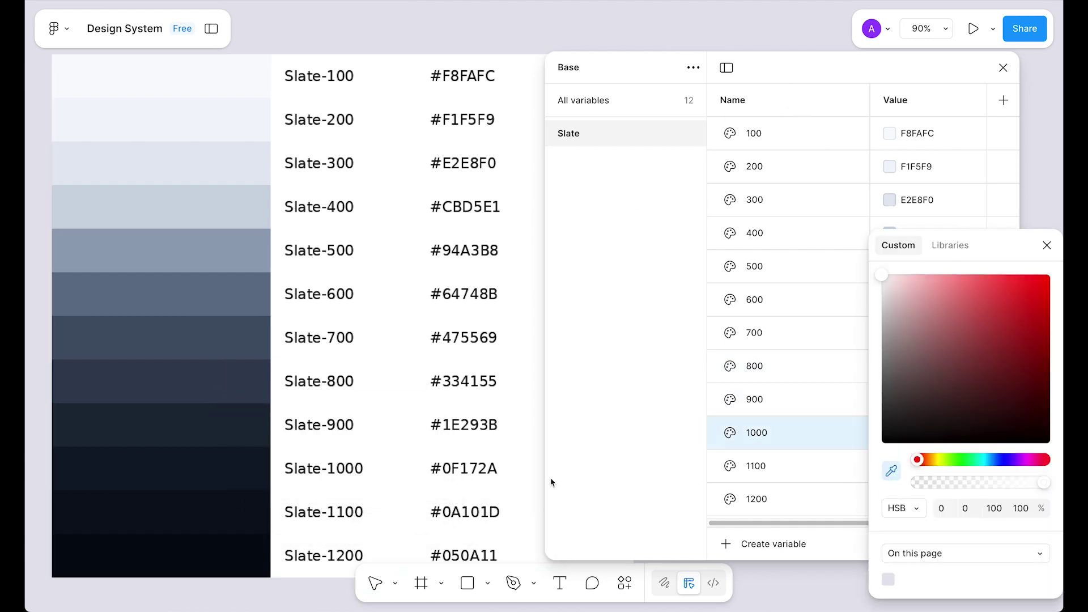
pyautogui.click(219, 469)
pyautogui.press('Escape')
pyautogui.click(889, 480)
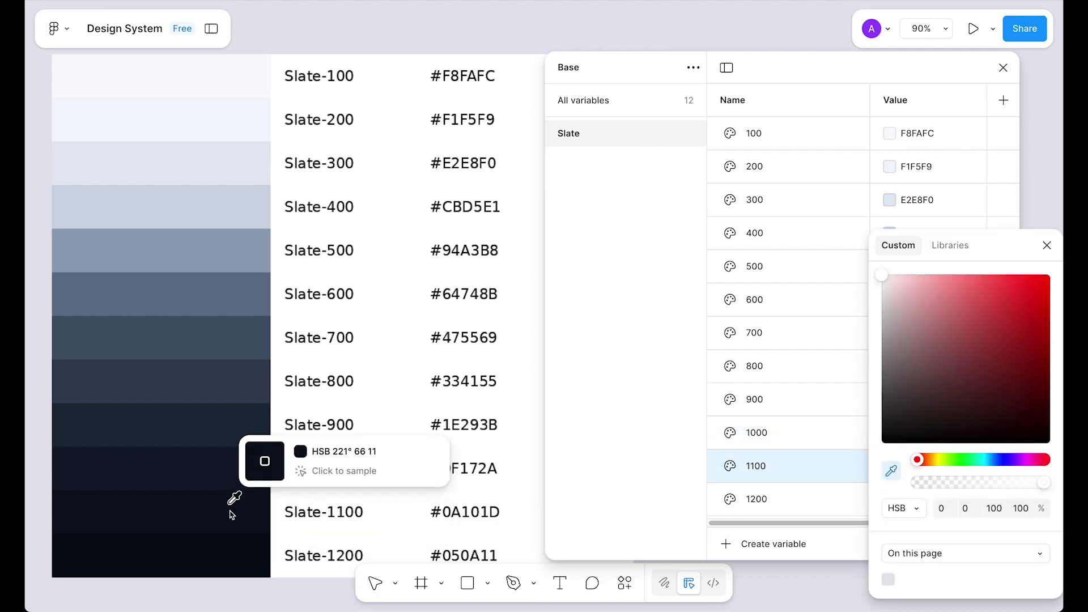
pyautogui.click(235, 512)
pyautogui.click(890, 499)
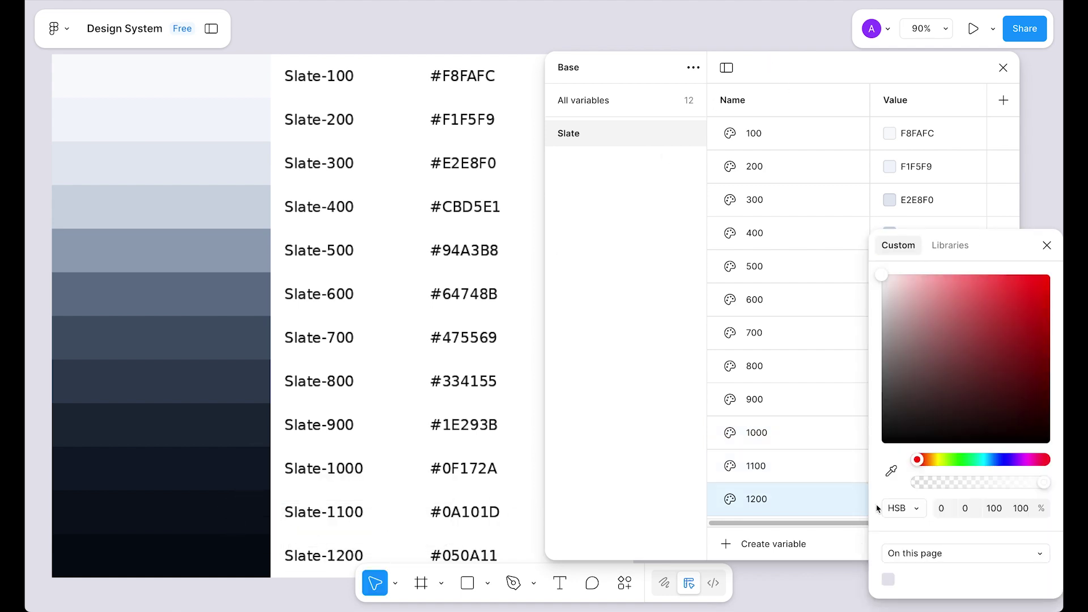
pyautogui.click(889, 468)
pyautogui.click(236, 549)
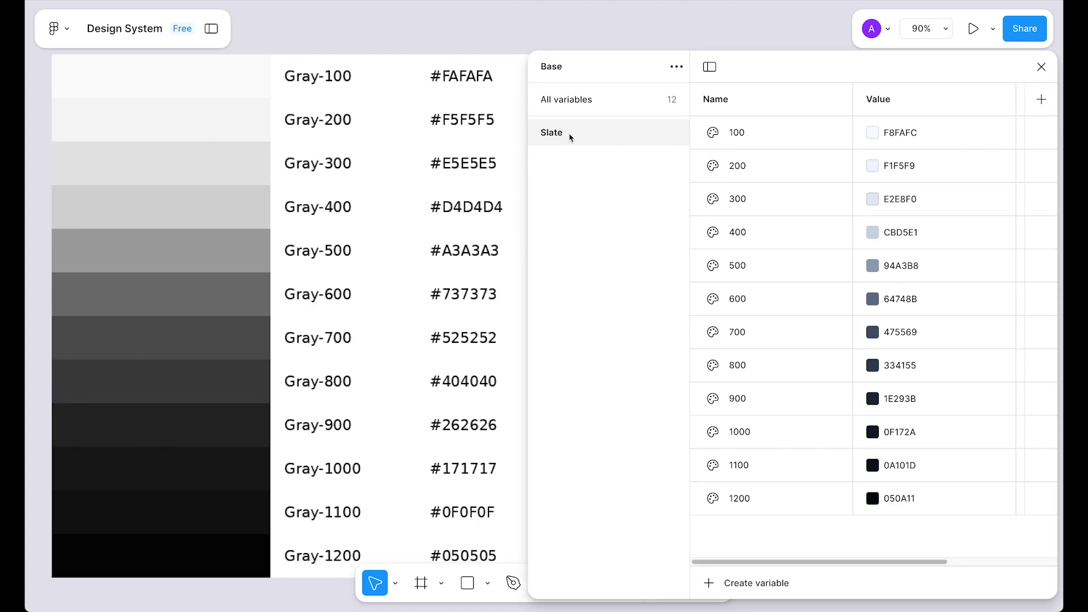
pyautogui.rightClick(568, 136)
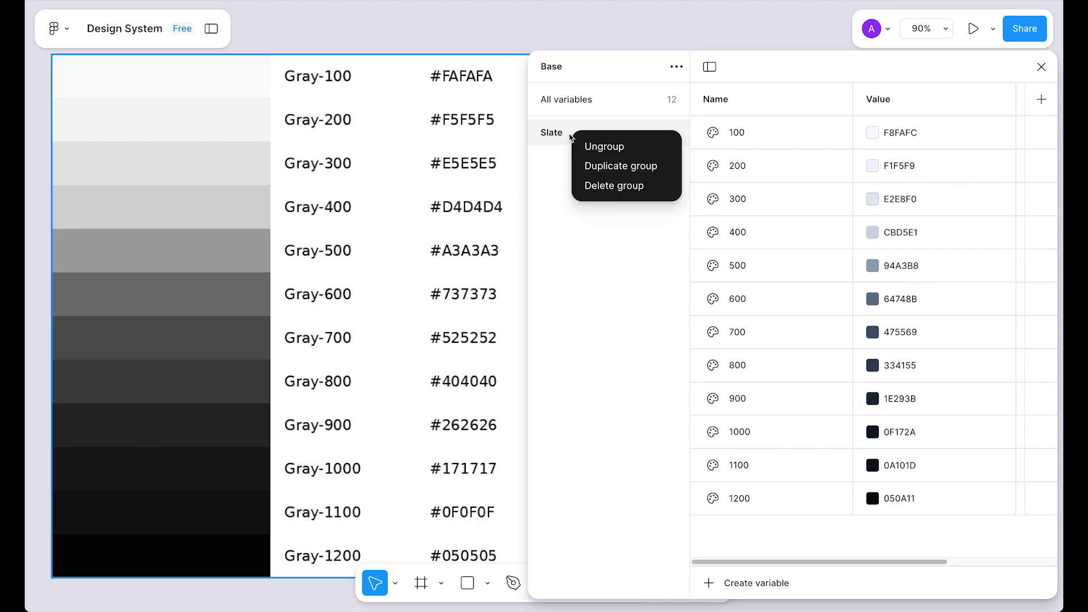
# Duplicate the Slate group and rename the 'Slate 2' copy to Gray.
pyautogui.click(622, 171)
pyautogui.doubleClick(562, 161)
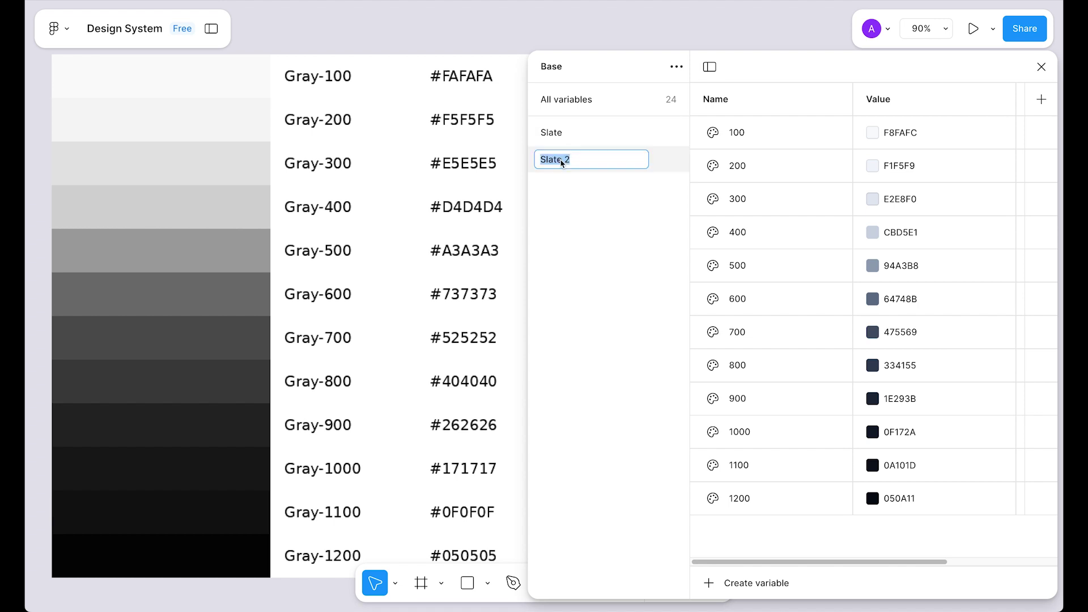
pyautogui.write('Gray')
pyautogui.press('Return')
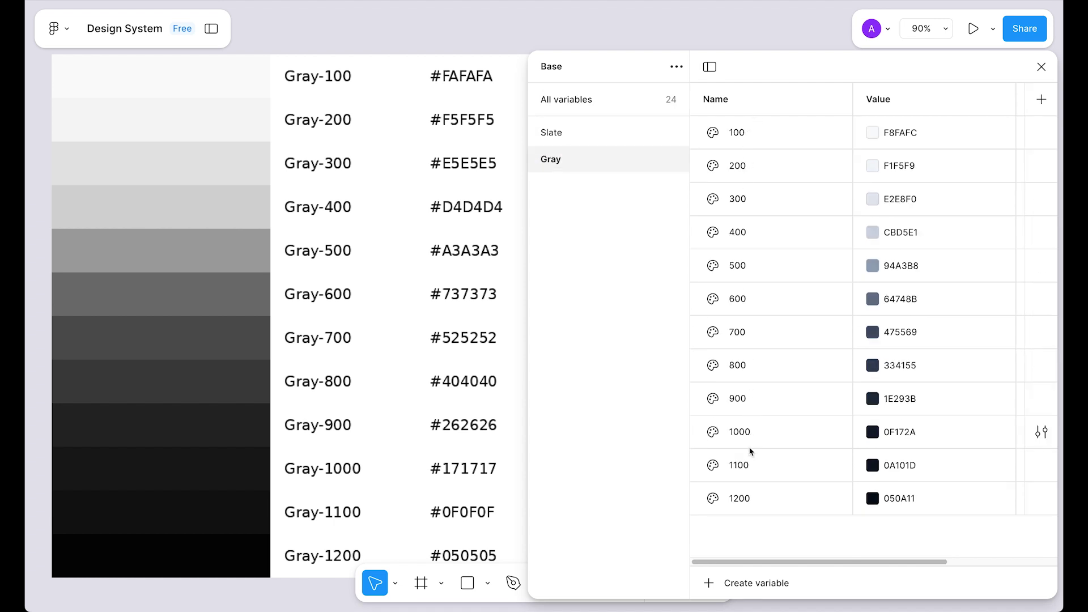
# Eyedrop the Gray-100 to Gray-400 canvas swatches into Gray variables 100–400, starting at FAFAFA.
pyautogui.click(873, 134)
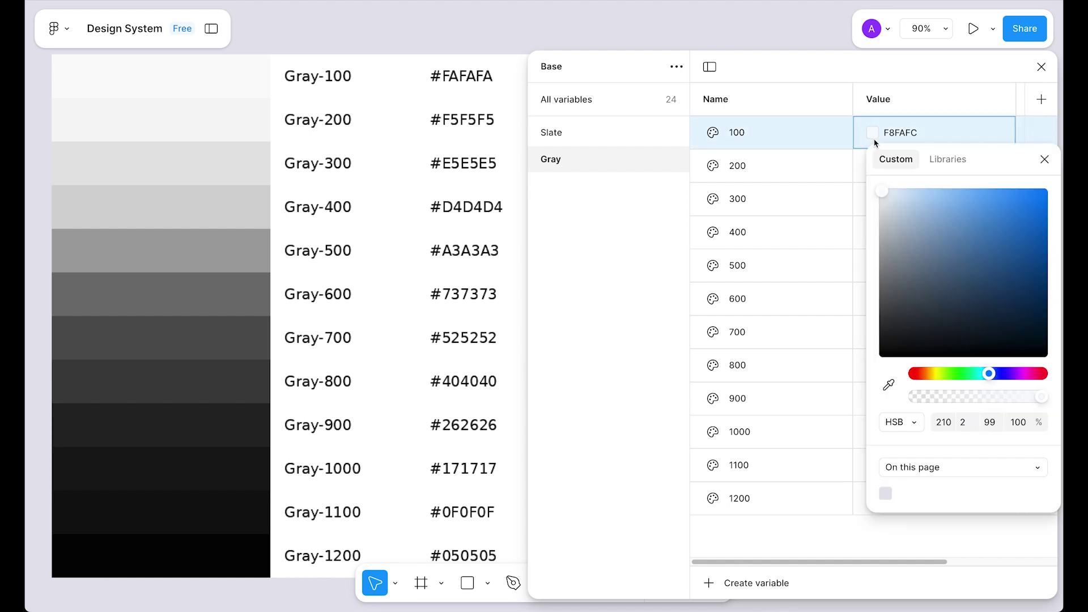
pyautogui.click(888, 385)
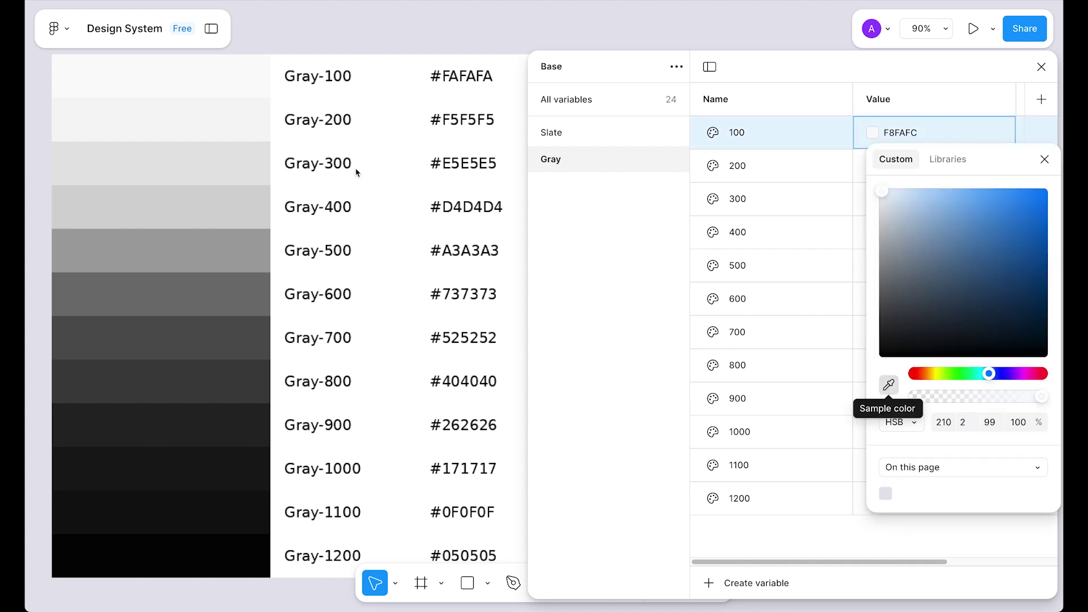
pyautogui.click(244, 85)
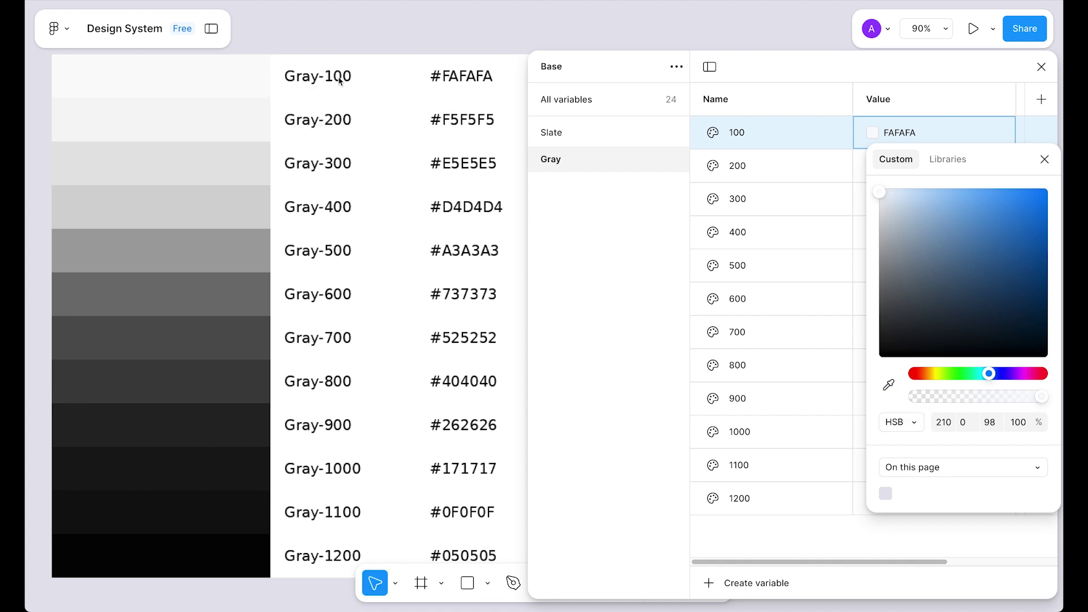
pyautogui.click(871, 68)
pyautogui.click(873, 166)
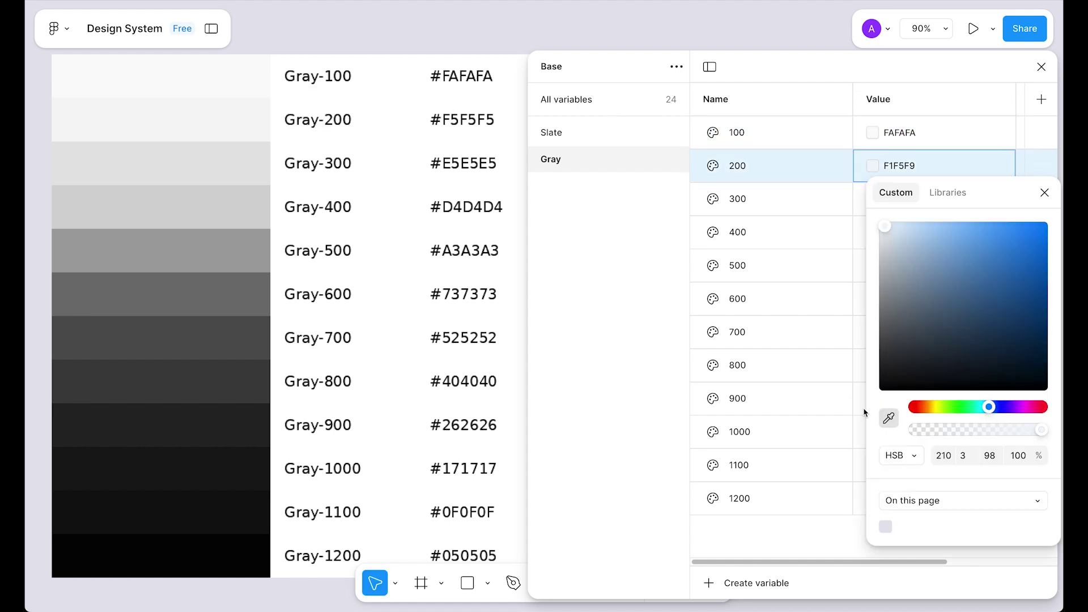
pyautogui.click(888, 418)
pyautogui.click(250, 138)
pyautogui.click(816, 78)
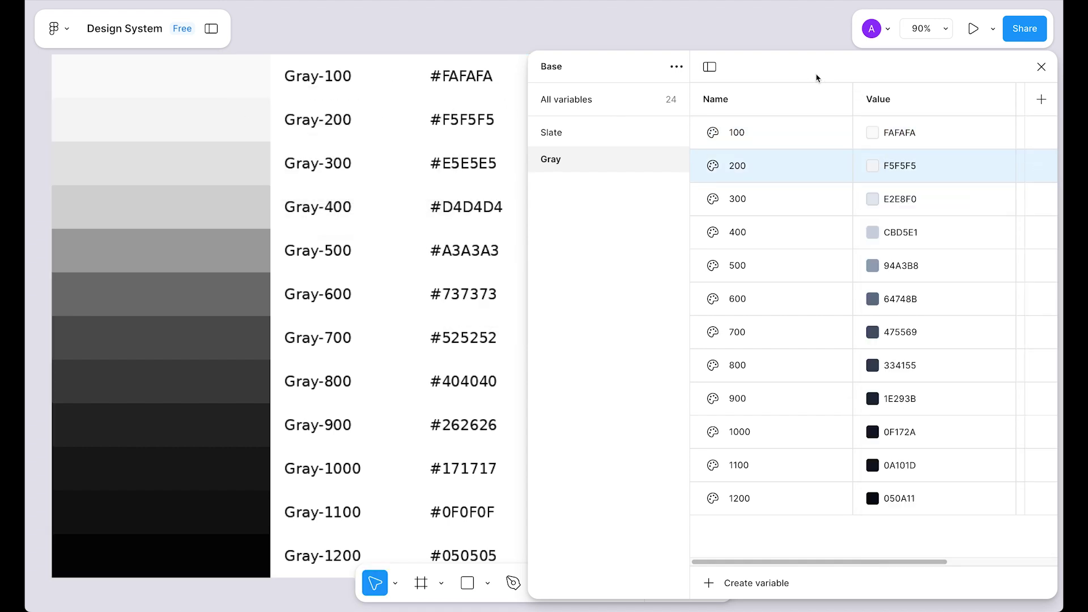
pyautogui.click(873, 200)
pyautogui.click(888, 451)
pyautogui.click(209, 161)
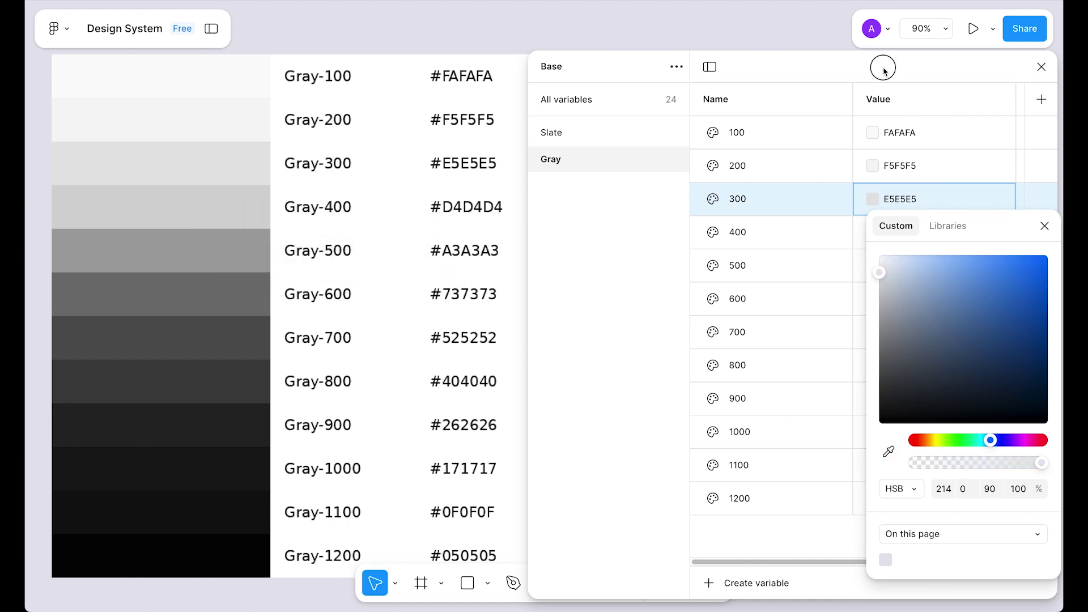
pyautogui.click(885, 71)
pyautogui.click(873, 233)
pyautogui.click(888, 471)
pyautogui.click(221, 208)
# Sample the Gray-500 to Gray-800 swatches into Gray variables 500–800.
pyautogui.click(884, 72)
pyautogui.click(873, 265)
pyautogui.click(888, 471)
pyautogui.click(235, 250)
pyautogui.click(873, 299)
pyautogui.click(888, 471)
pyautogui.click(226, 318)
pyautogui.click(873, 332)
pyautogui.click(888, 471)
pyautogui.click(218, 340)
pyautogui.click(873, 365)
pyautogui.click(888, 471)
pyautogui.click(206, 374)
# Sample the Gray-900 to Gray-1200 swatches into variables 900–1200, ending at 050505.
pyautogui.click(872, 398)
pyautogui.click(888, 471)
pyautogui.click(255, 432)
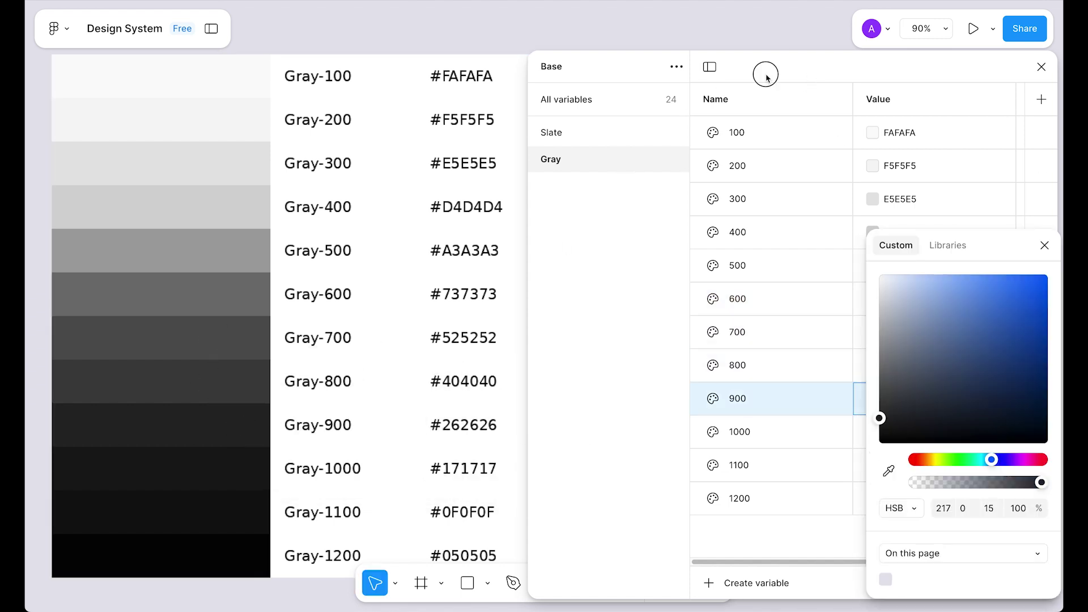
pyautogui.click(767, 80)
pyautogui.click(873, 432)
pyautogui.click(888, 471)
pyautogui.click(244, 469)
pyautogui.click(854, 71)
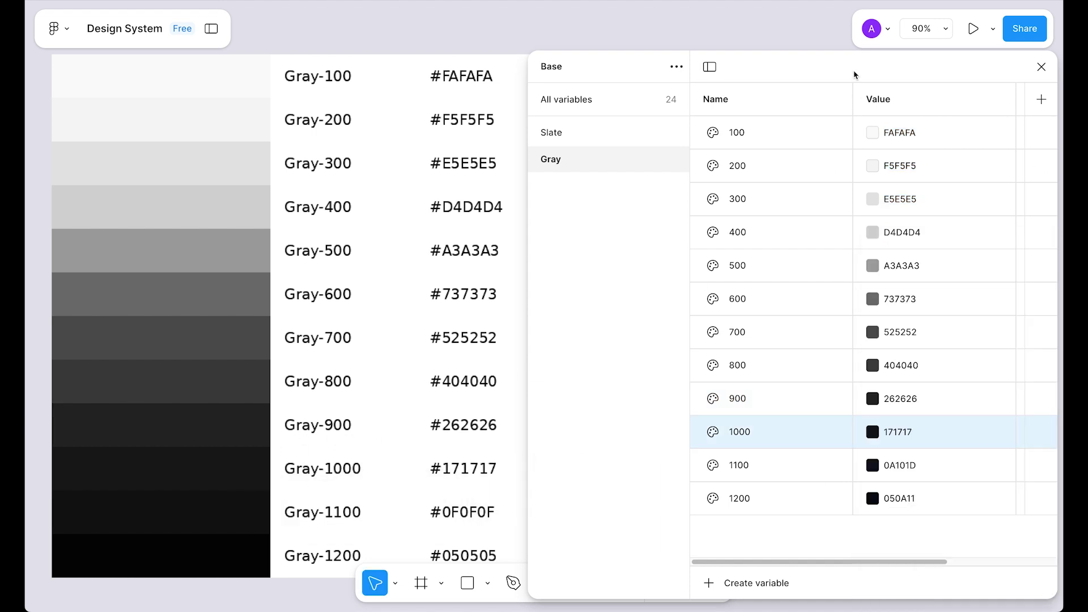
pyautogui.click(872, 467)
pyautogui.click(888, 471)
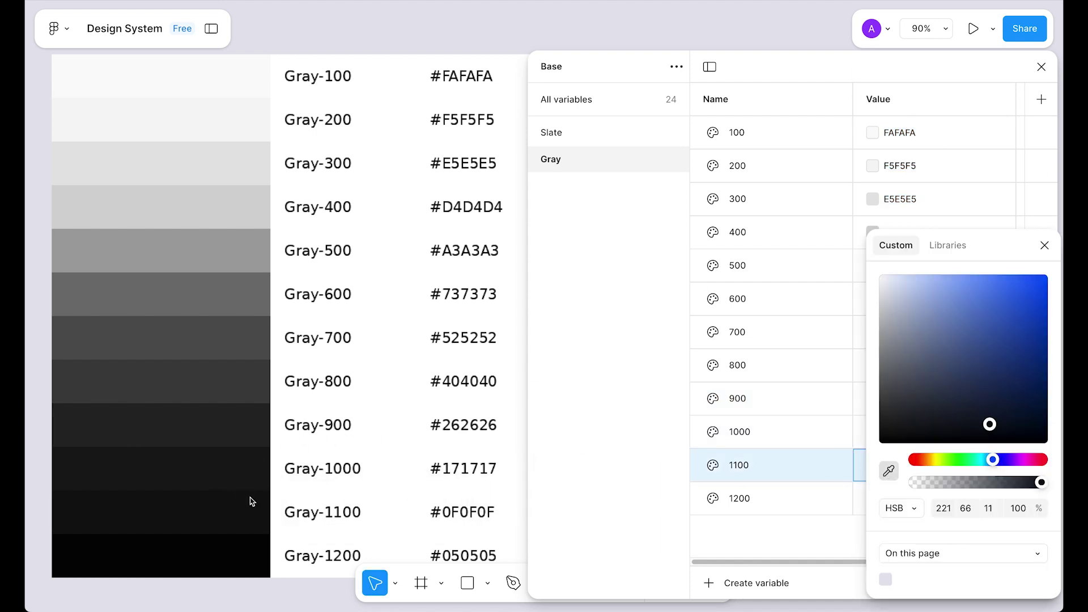
pyautogui.click(235, 504)
pyautogui.click(843, 86)
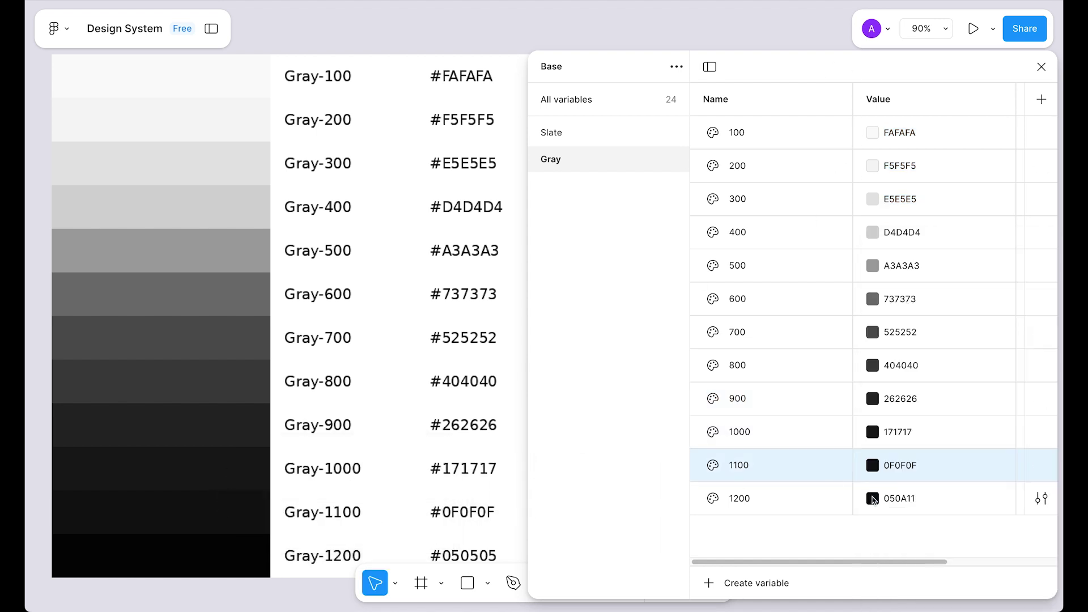
pyautogui.click(873, 498)
pyautogui.click(888, 471)
pyautogui.click(244, 528)
pyautogui.click(559, 357)
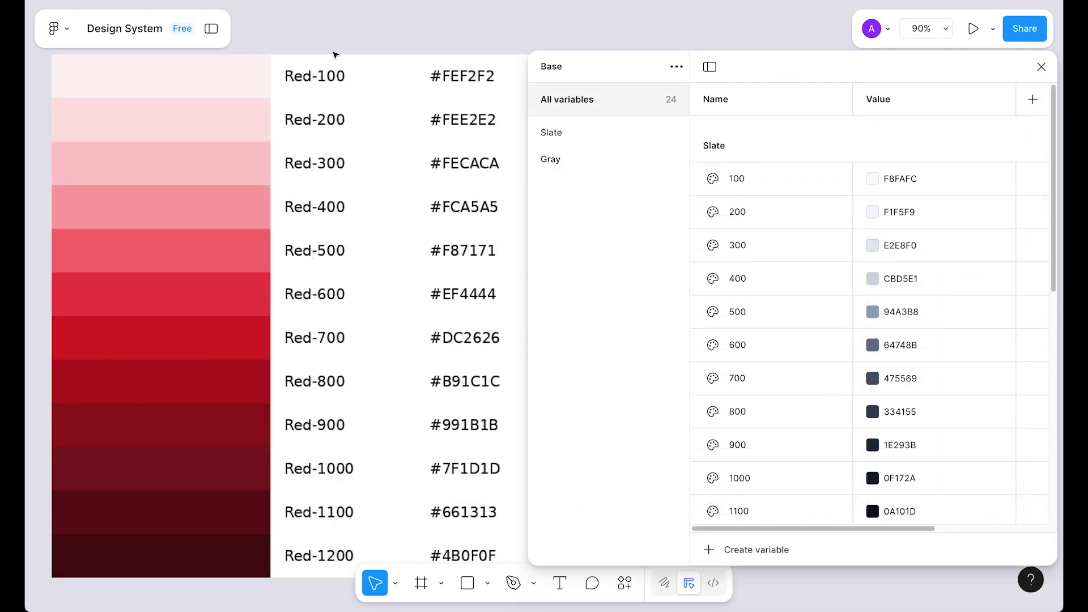
# Duplicate the Gray group and rename the copy Red.
pyautogui.click(555, 160)
pyautogui.rightClick(577, 166)
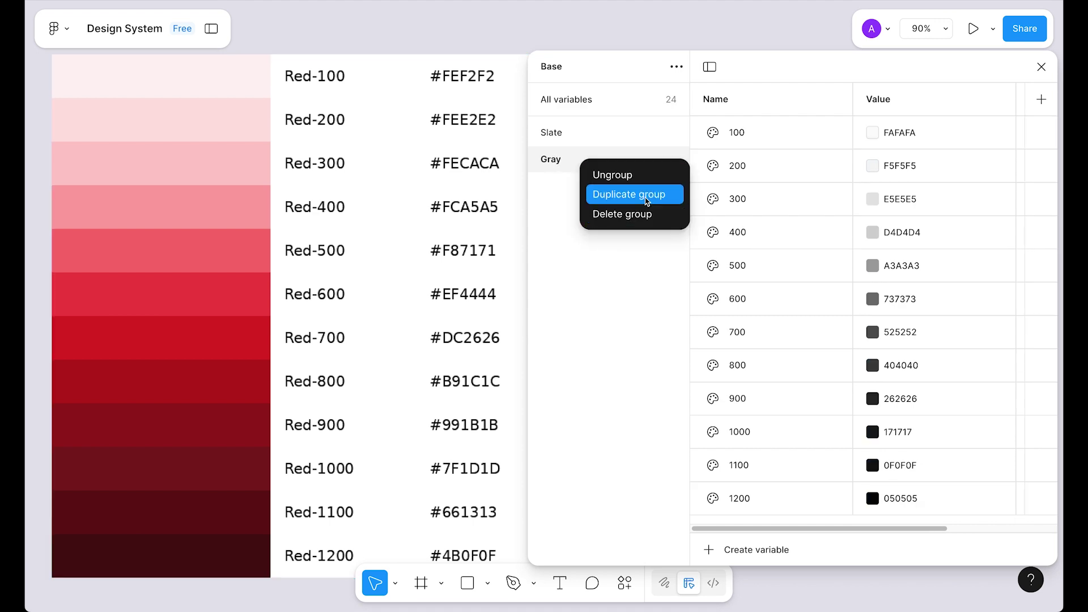
pyautogui.click(647, 196)
pyautogui.doubleClick(560, 189)
pyautogui.write('R')
pyautogui.press('Return')
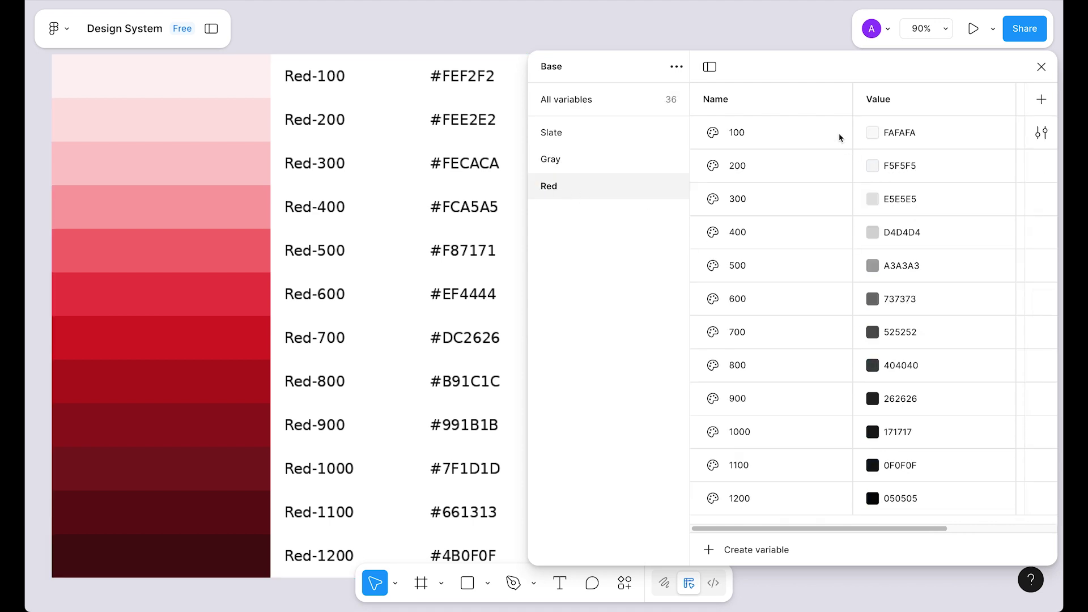
pyautogui.click(873, 133)
# Eyedrop the Red-100 to Red-400 swatches into Red variables 100–400, starting at FEF2F2.
pyautogui.click(889, 386)
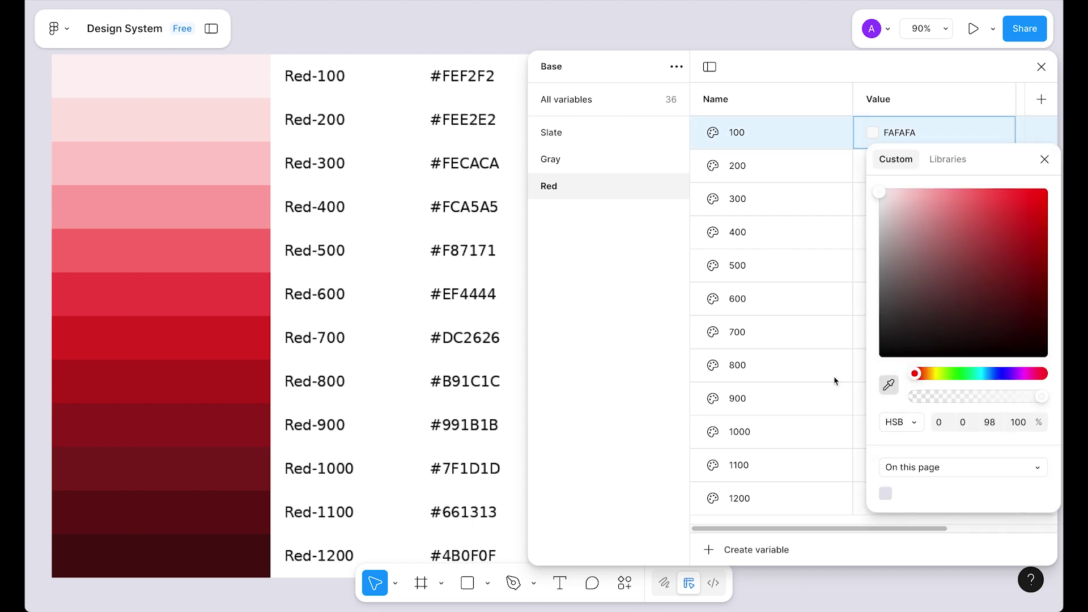
pyautogui.click(202, 61)
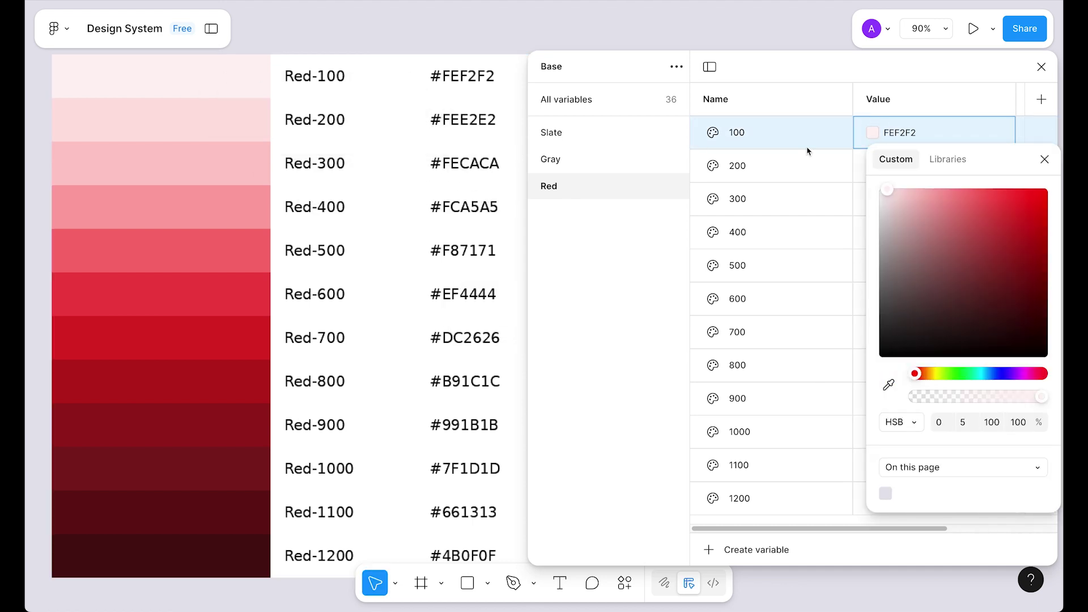
pyautogui.click(876, 82)
pyautogui.click(873, 165)
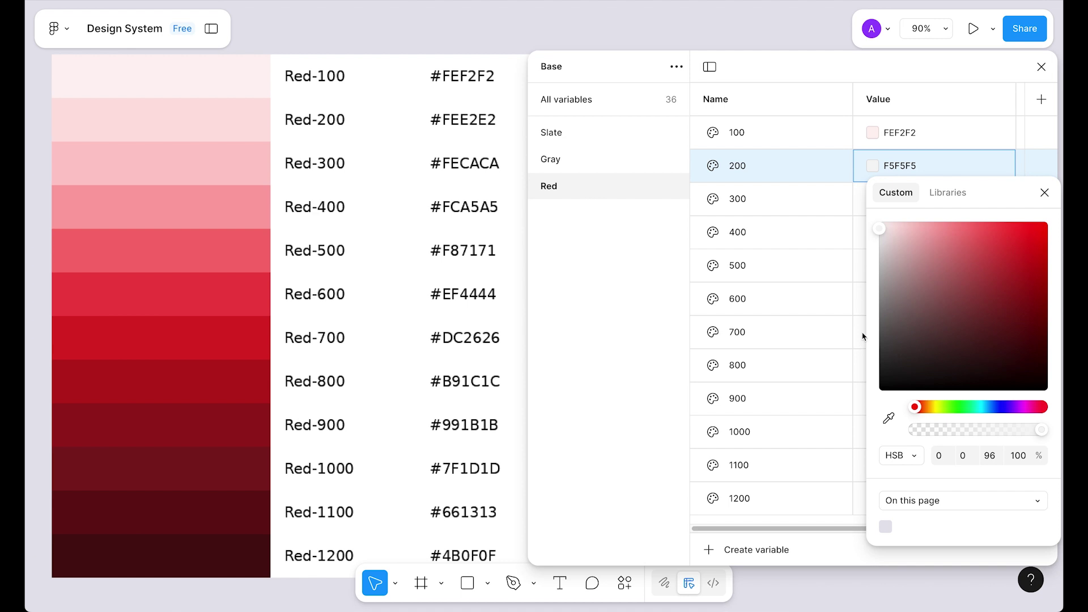
pyautogui.click(889, 418)
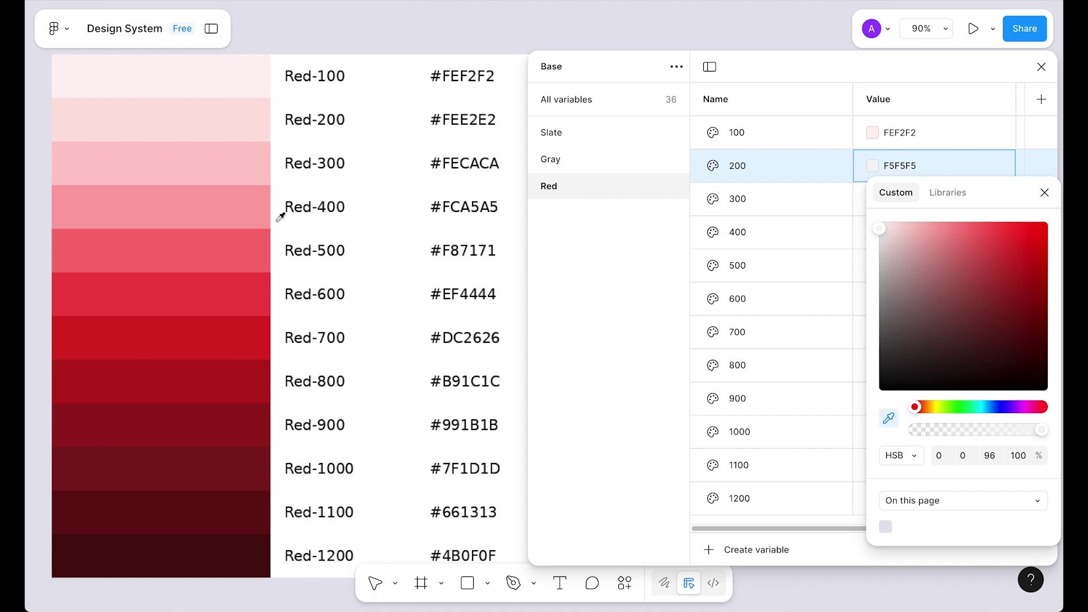
pyautogui.click(202, 116)
pyautogui.click(887, 83)
pyautogui.click(873, 199)
pyautogui.click(889, 451)
pyautogui.click(201, 157)
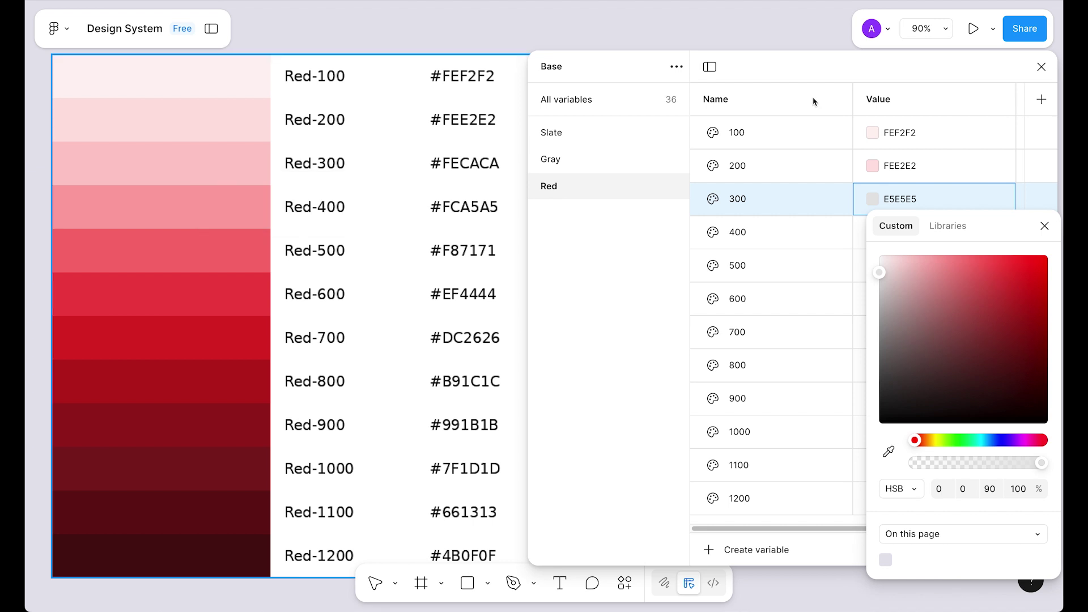
pyautogui.click(873, 232)
pyautogui.click(889, 471)
pyautogui.click(230, 208)
pyautogui.click(773, 67)
# Sample the Red-500 to Red-800 swatches into Red variables 500–800.
pyautogui.click(873, 265)
pyautogui.click(889, 471)
pyautogui.click(228, 251)
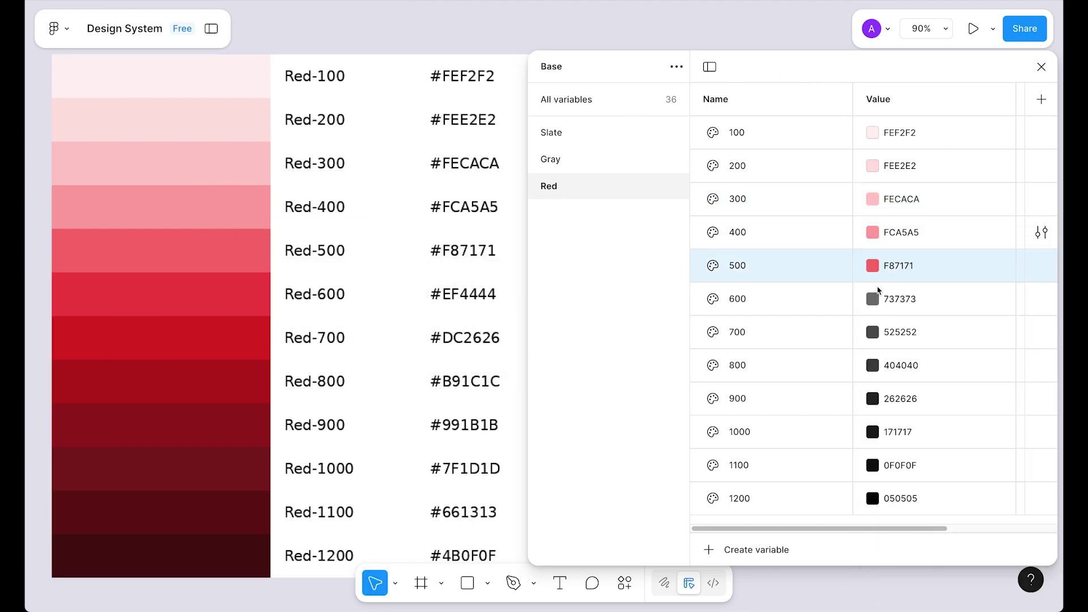
pyautogui.click(873, 298)
pyautogui.click(889, 471)
pyautogui.click(217, 284)
pyautogui.click(872, 332)
pyautogui.click(889, 471)
pyautogui.click(247, 335)
pyautogui.click(741, 72)
pyautogui.click(873, 365)
pyautogui.click(889, 471)
pyautogui.click(224, 380)
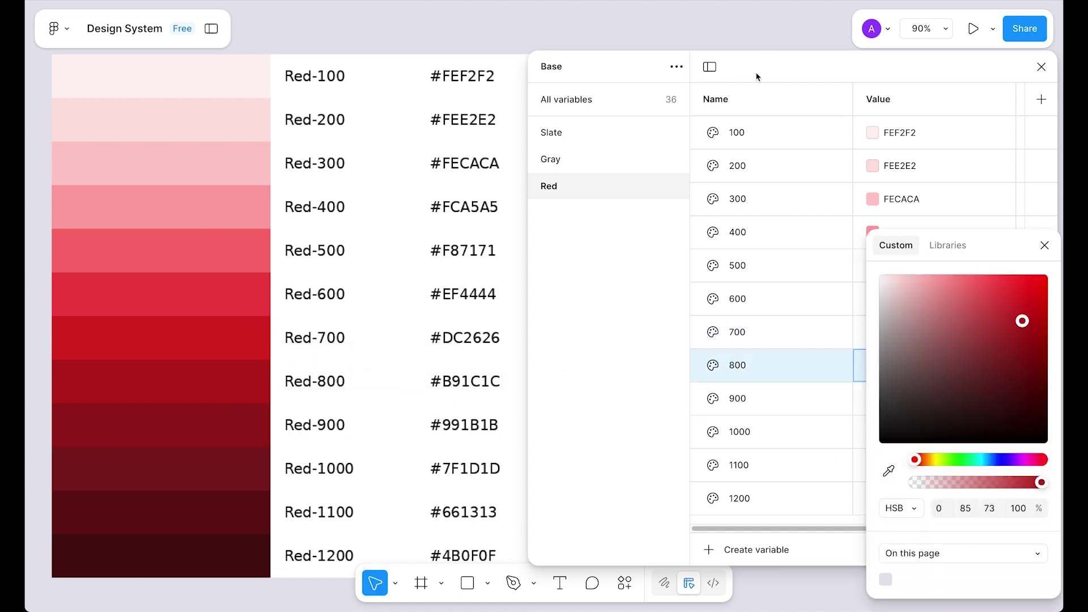
pyautogui.click(740, 73)
# Sample the Red-900 to Red-1200 swatches into variables 900–1200, ending at 4B0F0F.
pyautogui.click(873, 398)
pyautogui.click(889, 471)
pyautogui.click(251, 417)
pyautogui.click(801, 77)
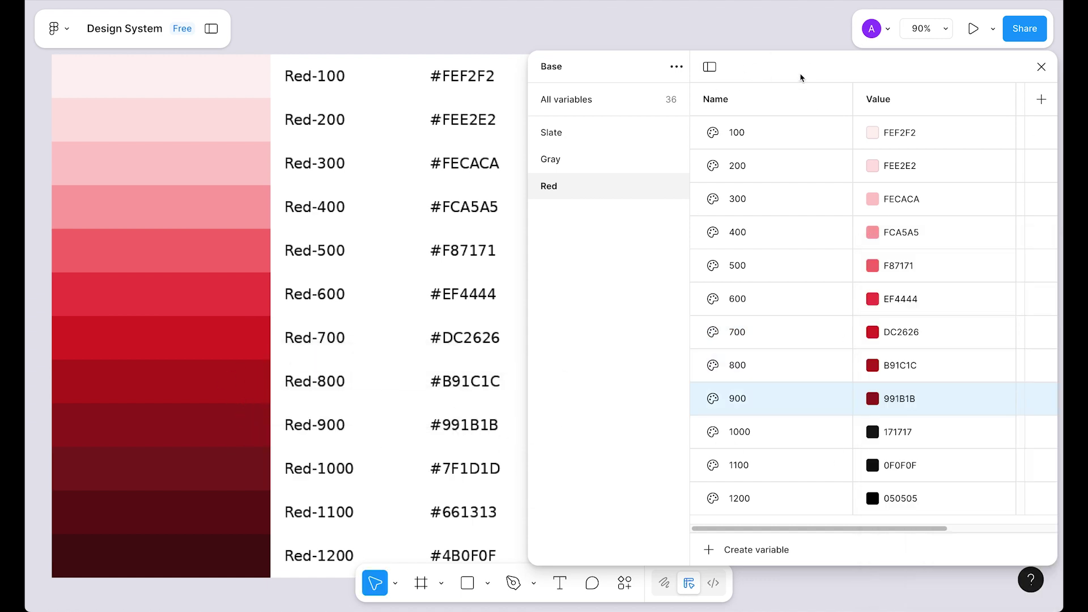
pyautogui.click(873, 432)
pyautogui.click(889, 471)
pyautogui.click(227, 464)
pyautogui.click(873, 466)
pyautogui.click(889, 471)
pyautogui.click(194, 505)
pyautogui.click(818, 75)
pyautogui.click(873, 498)
pyautogui.click(889, 471)
pyautogui.click(156, 548)
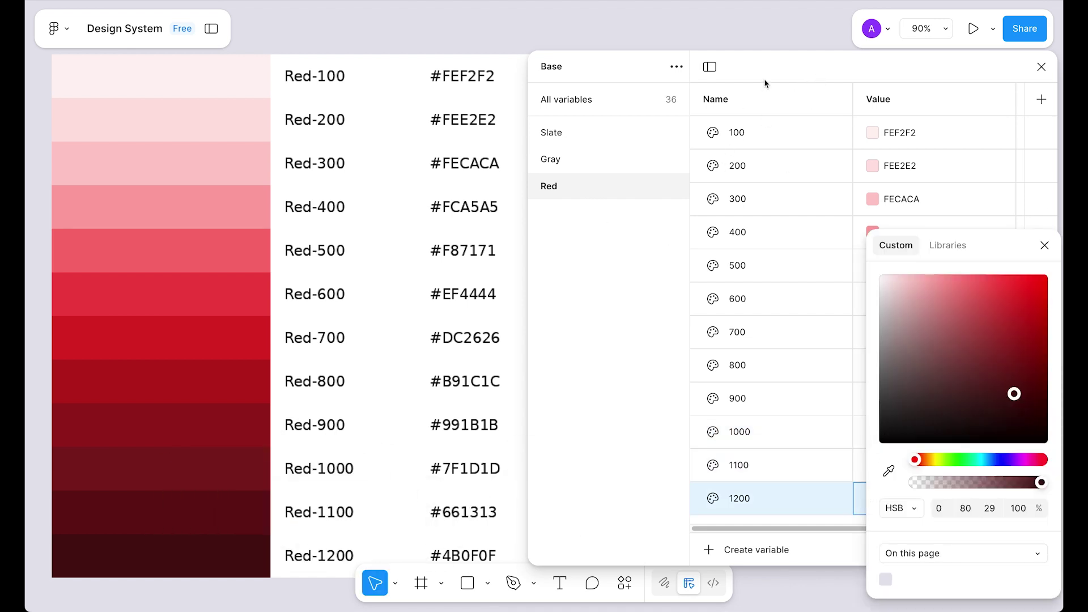
pyautogui.click(765, 78)
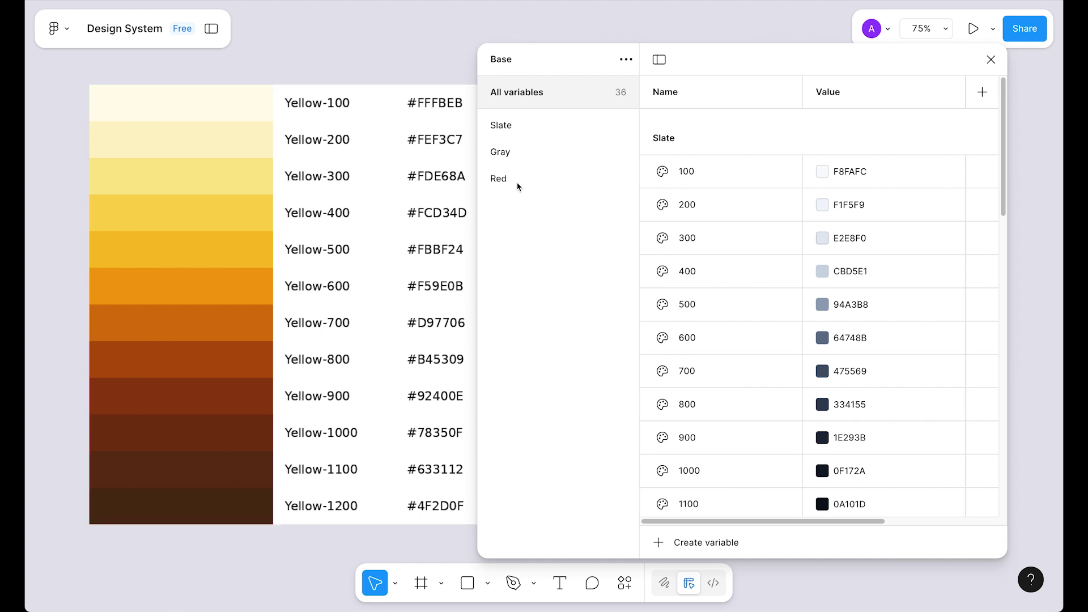
# Rename the Slate group's 600 variable to 600 (Base).
pyautogui.click(510, 128)
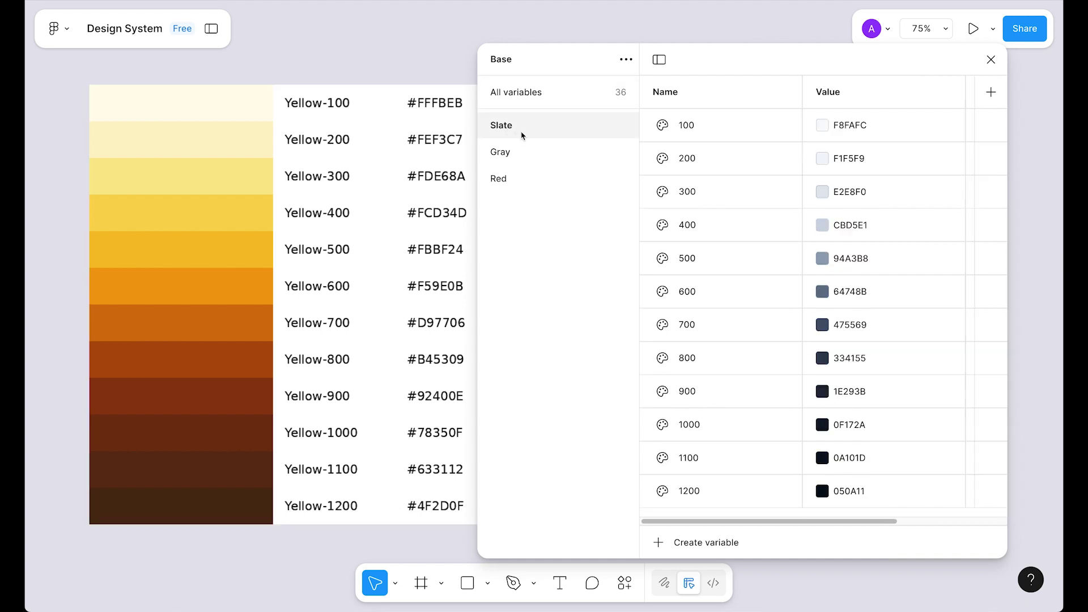
pyautogui.doubleClick(688, 293)
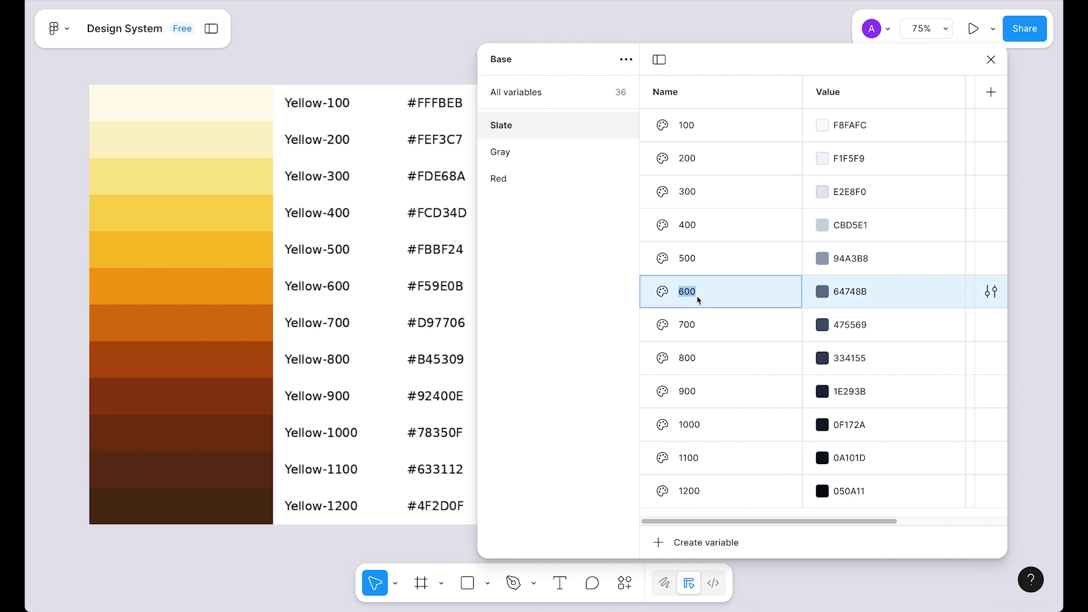
pyautogui.press('Right')
pyautogui.press('Return')
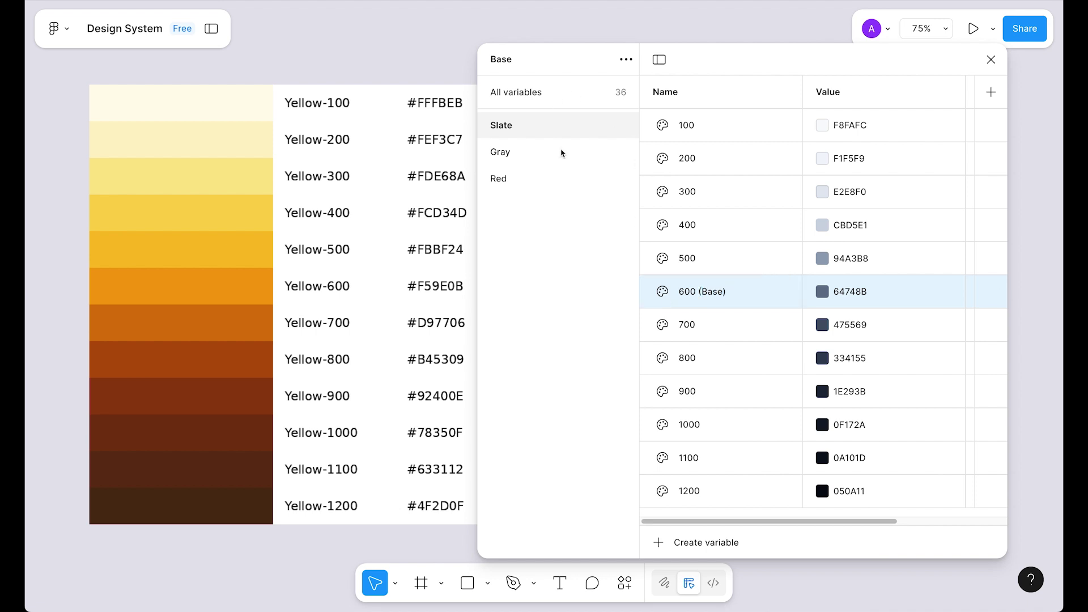
# In the Red group, rename shade 600 to 600 (Base).
pyautogui.click(555, 153)
pyautogui.click(700, 293)
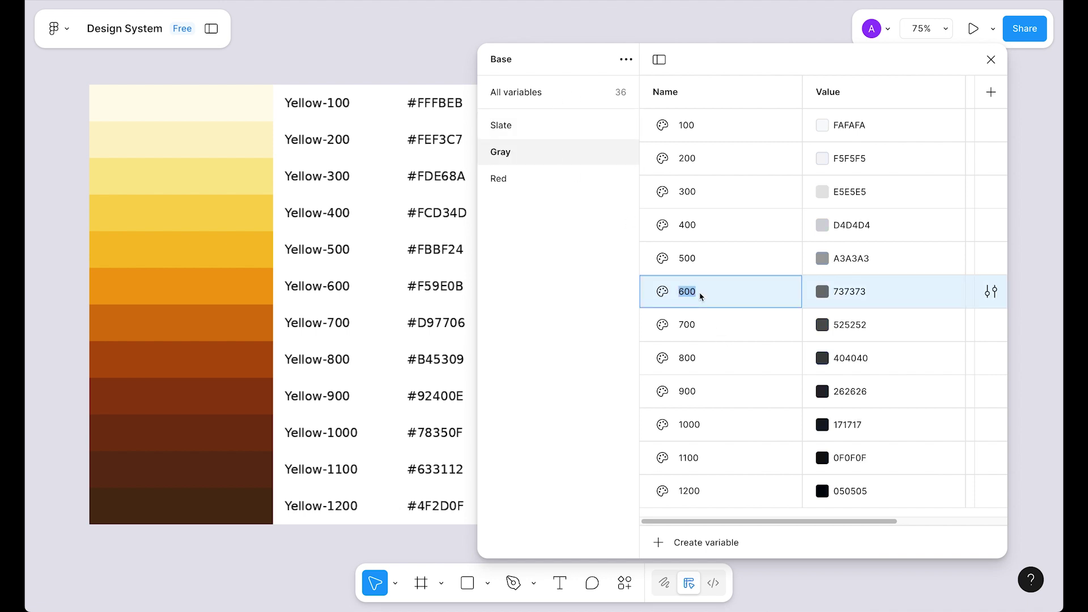
pyautogui.doubleClick(508, 179)
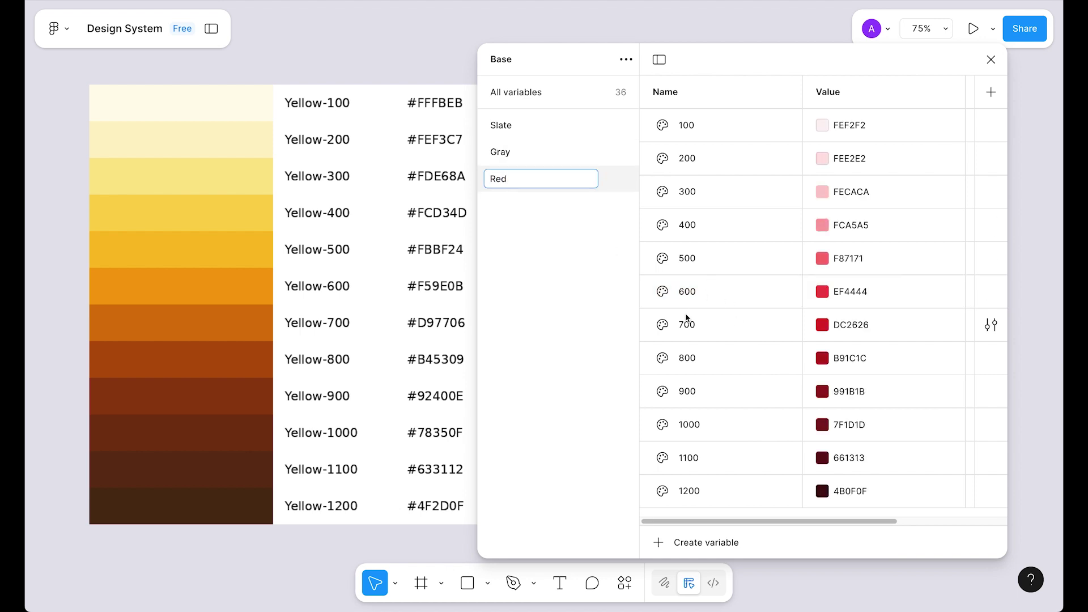
pyautogui.doubleClick(688, 291)
pyautogui.click(695, 291)
pyautogui.write('(Base)')
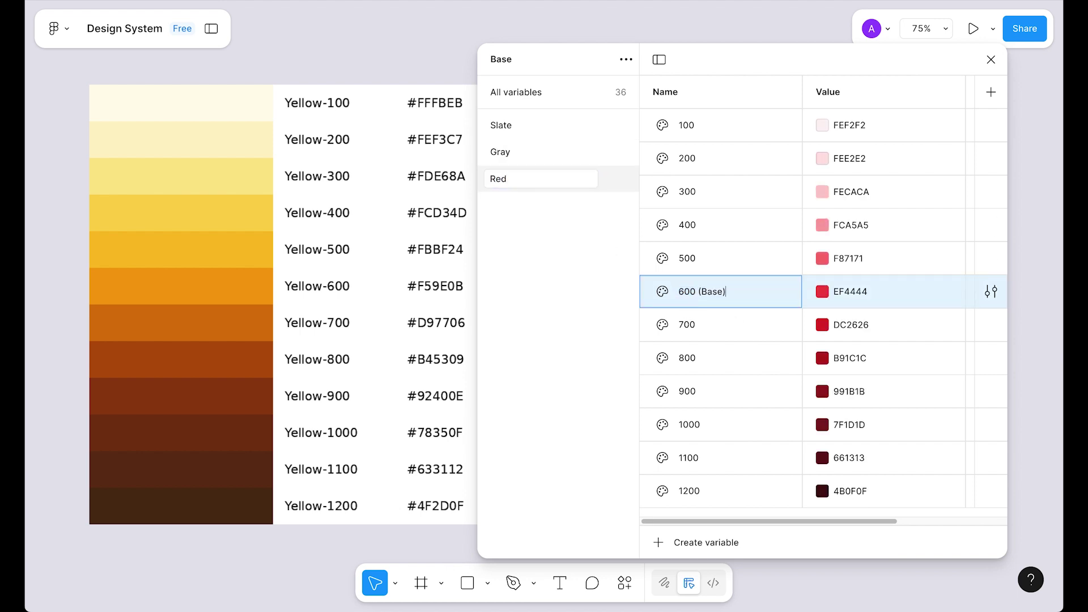
pyautogui.press('Return')
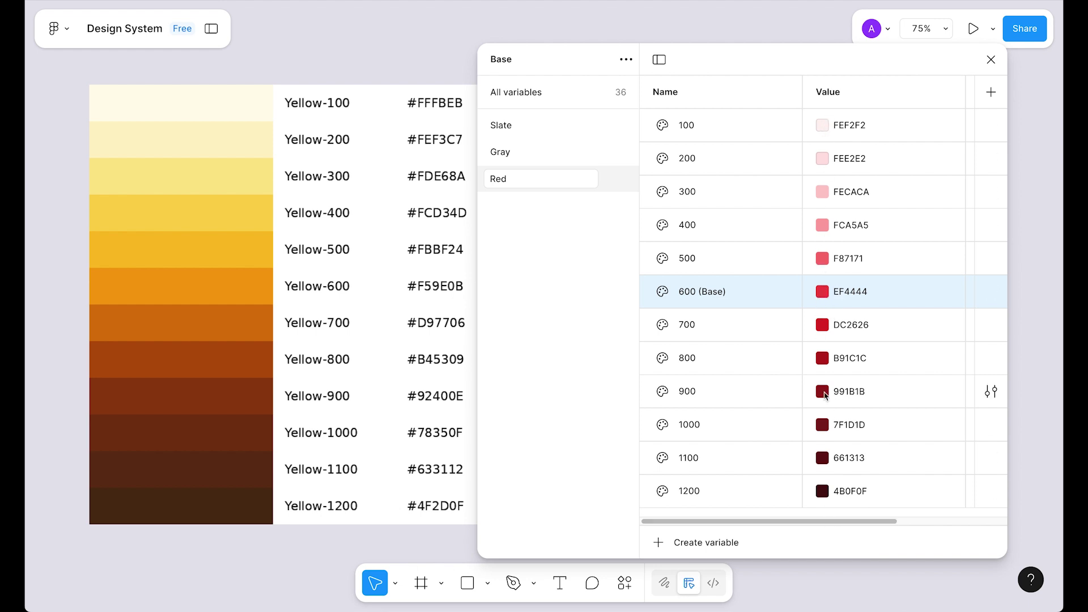
# Duplicate the Red colour group and rename the copy to Yellow.
pyautogui.click(514, 151)
pyautogui.click(606, 178)
pyautogui.rightClick(611, 177)
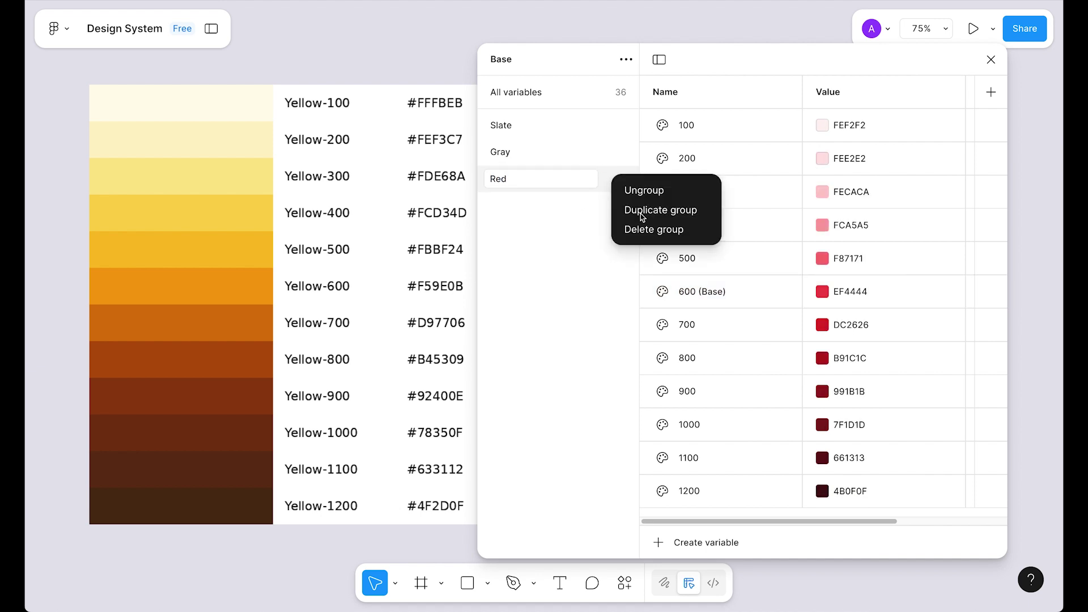
pyautogui.click(643, 210)
pyautogui.doubleClick(505, 206)
pyautogui.write('Yell')
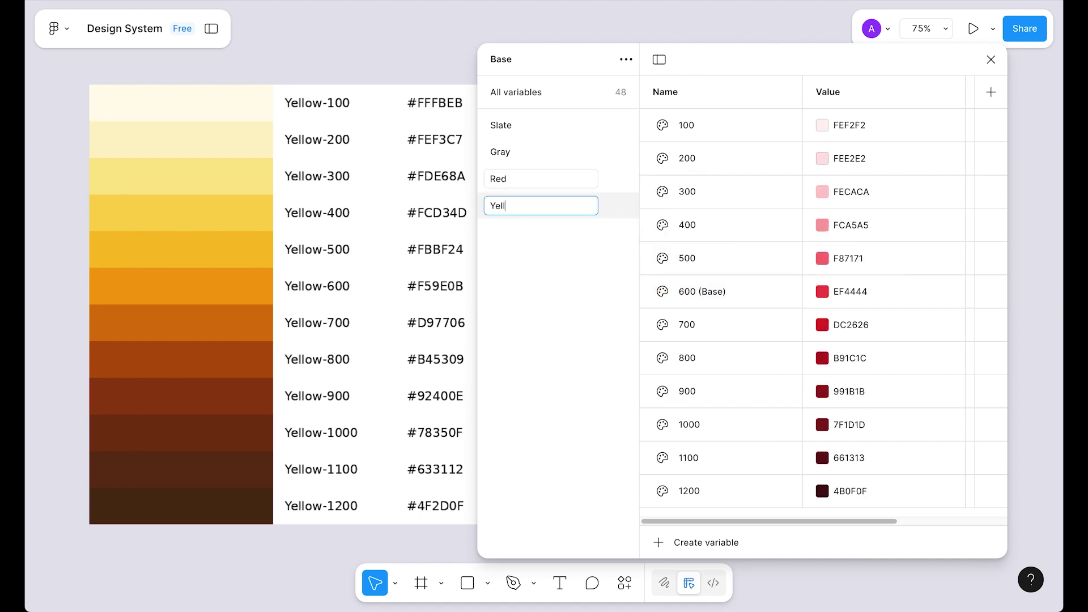
pyautogui.press('Return')
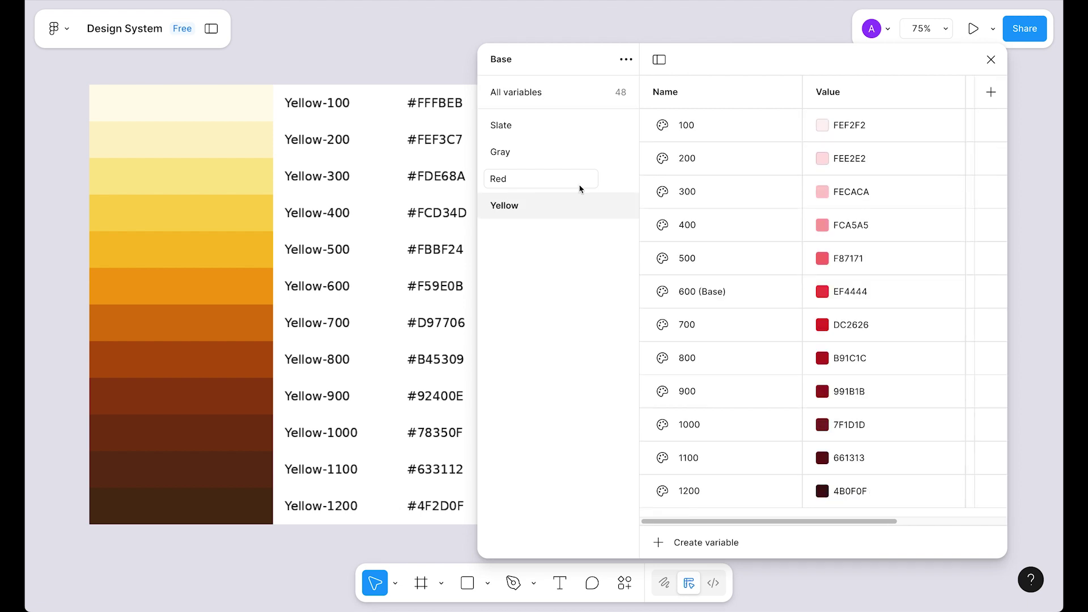
# Eyedrop the Yellow 100 through 600 (Base) shades from the canvas swatches.
pyautogui.click(823, 125)
pyautogui.click(838, 378)
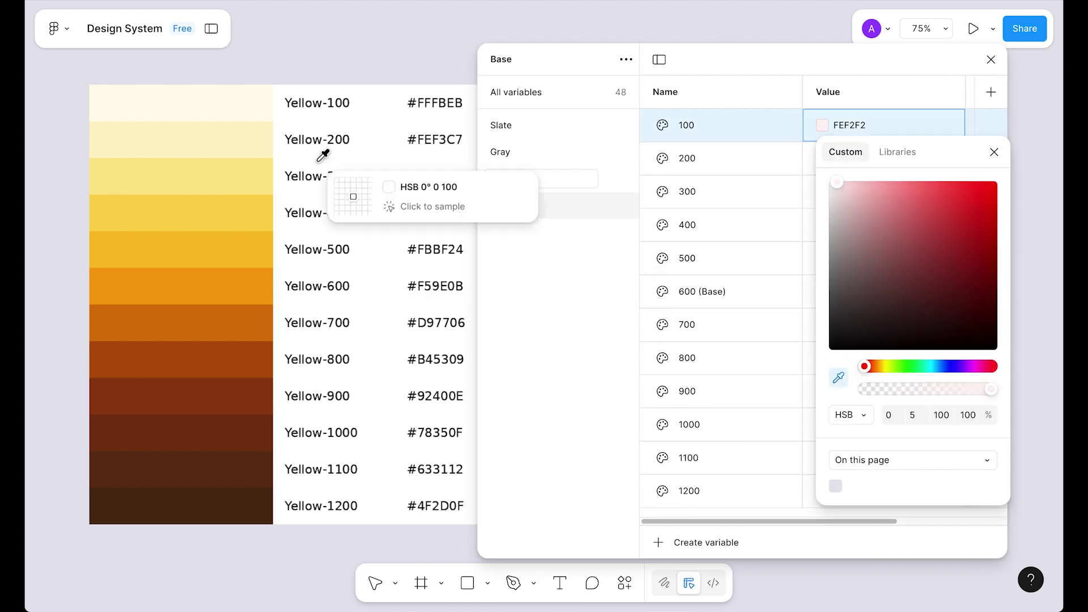
pyautogui.click(189, 101)
pyautogui.click(994, 152)
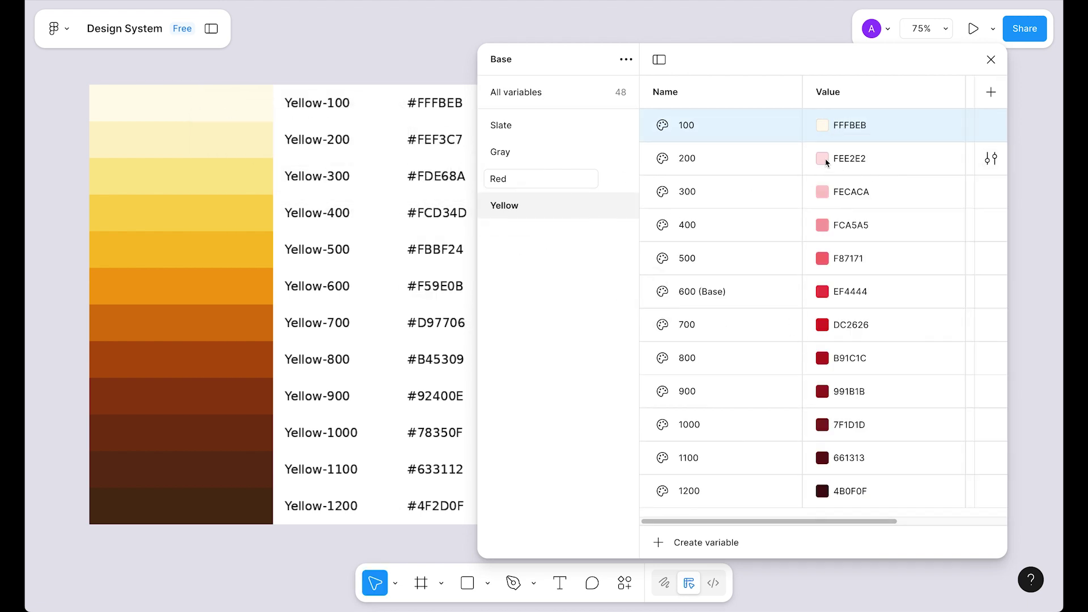
pyautogui.click(822, 158)
pyautogui.click(839, 411)
pyautogui.click(272, 154)
pyautogui.click(994, 186)
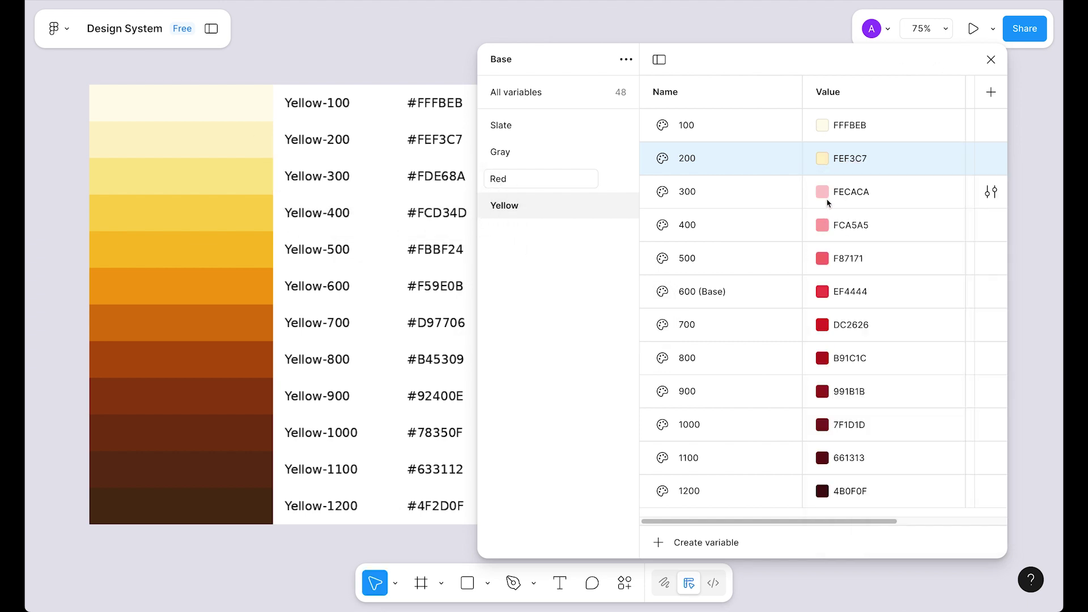
pyautogui.click(822, 191)
pyautogui.click(839, 444)
pyautogui.click(185, 172)
pyautogui.click(994, 218)
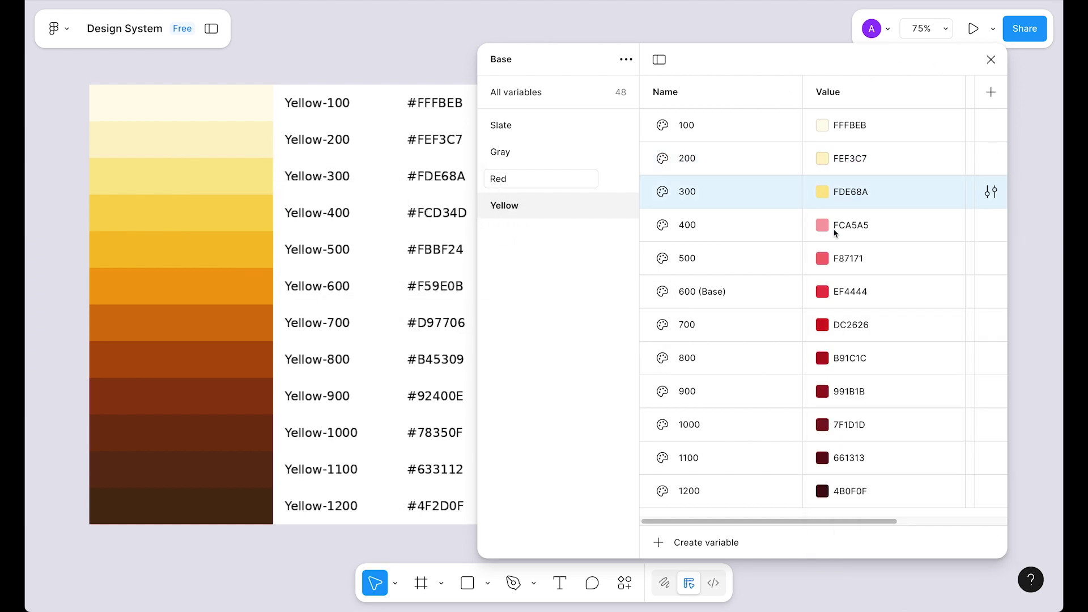
pyautogui.click(823, 225)
pyautogui.click(839, 471)
pyautogui.click(248, 212)
pyautogui.click(994, 245)
pyautogui.click(823, 258)
pyautogui.click(838, 471)
pyautogui.click(227, 250)
pyautogui.click(994, 245)
pyautogui.click(823, 291)
pyautogui.click(837, 471)
pyautogui.click(255, 285)
# Eyedrop the Yellow 700 through 1200 shades from the canvas swatches.
pyautogui.click(994, 245)
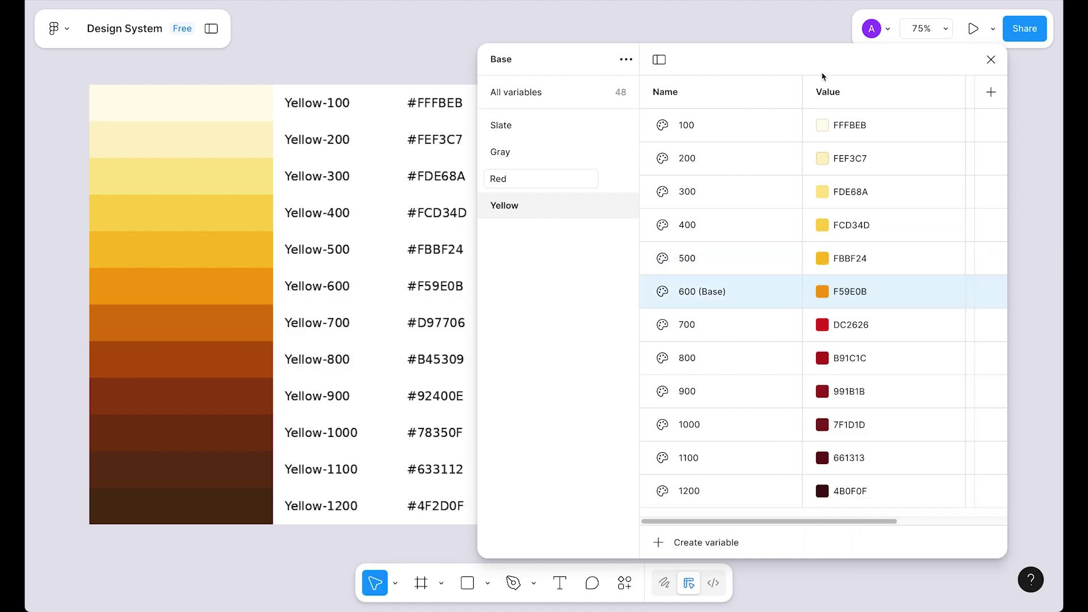
pyautogui.click(822, 324)
pyautogui.click(839, 471)
pyautogui.click(269, 318)
pyautogui.click(994, 245)
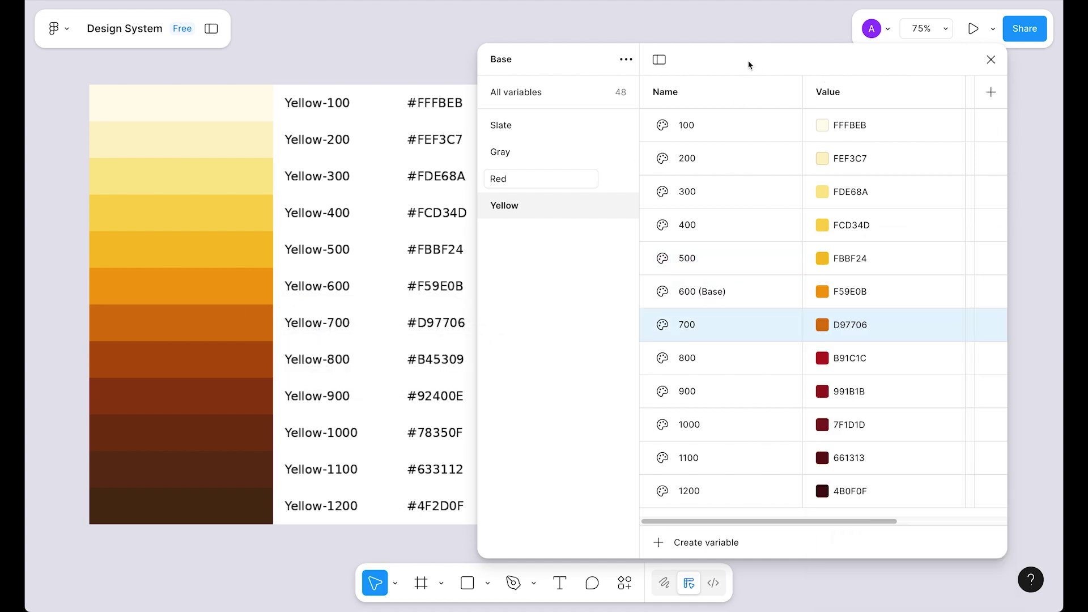
pyautogui.click(822, 358)
pyautogui.click(839, 471)
pyautogui.click(243, 351)
pyautogui.click(995, 245)
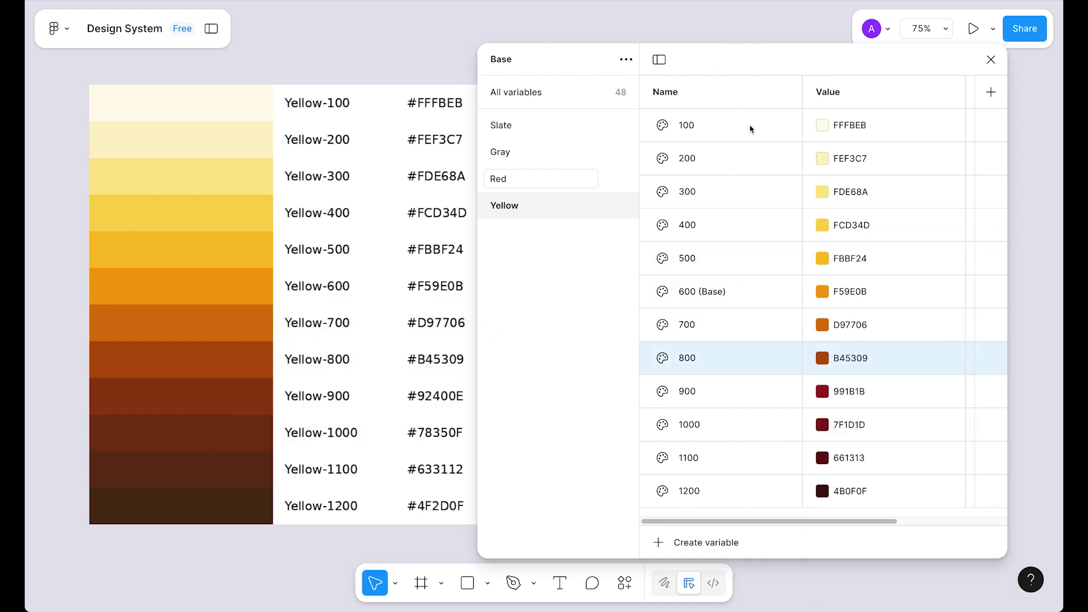
pyautogui.click(822, 391)
pyautogui.click(839, 471)
pyautogui.click(198, 391)
pyautogui.click(995, 245)
pyautogui.click(822, 425)
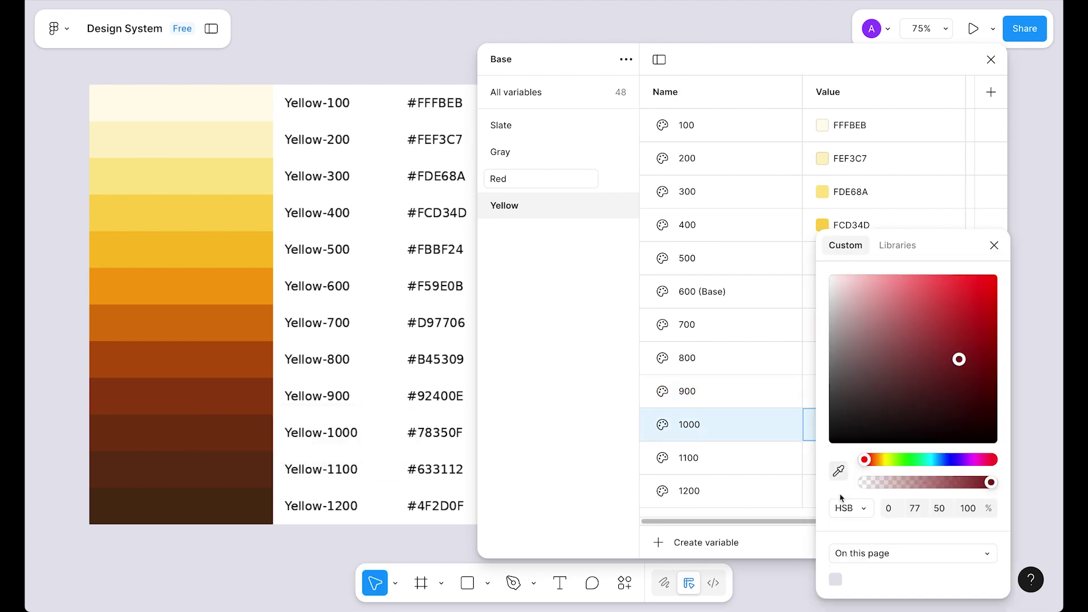
pyautogui.click(839, 471)
pyautogui.click(233, 429)
pyautogui.click(994, 245)
pyautogui.click(822, 458)
pyautogui.click(839, 471)
pyautogui.click(256, 465)
pyautogui.click(994, 244)
pyautogui.click(822, 491)
pyautogui.click(838, 471)
pyautogui.click(225, 502)
pyautogui.click(994, 245)
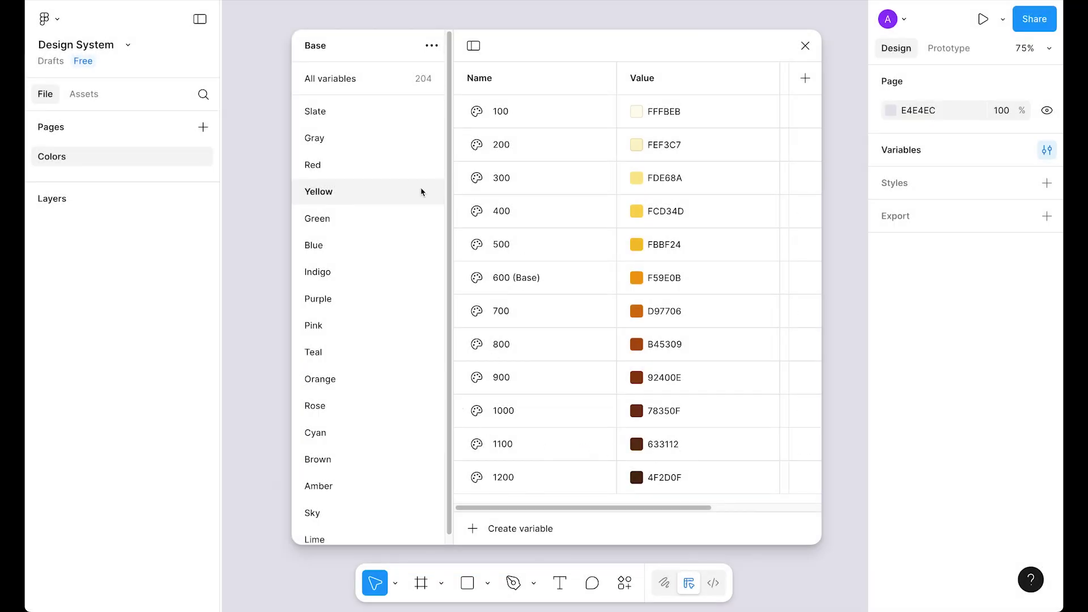
# Review the Green, Blue, Indigo, Orange, Rose, Brown, Amber, Sky and Lime groups' shade values.
pyautogui.click(335, 219)
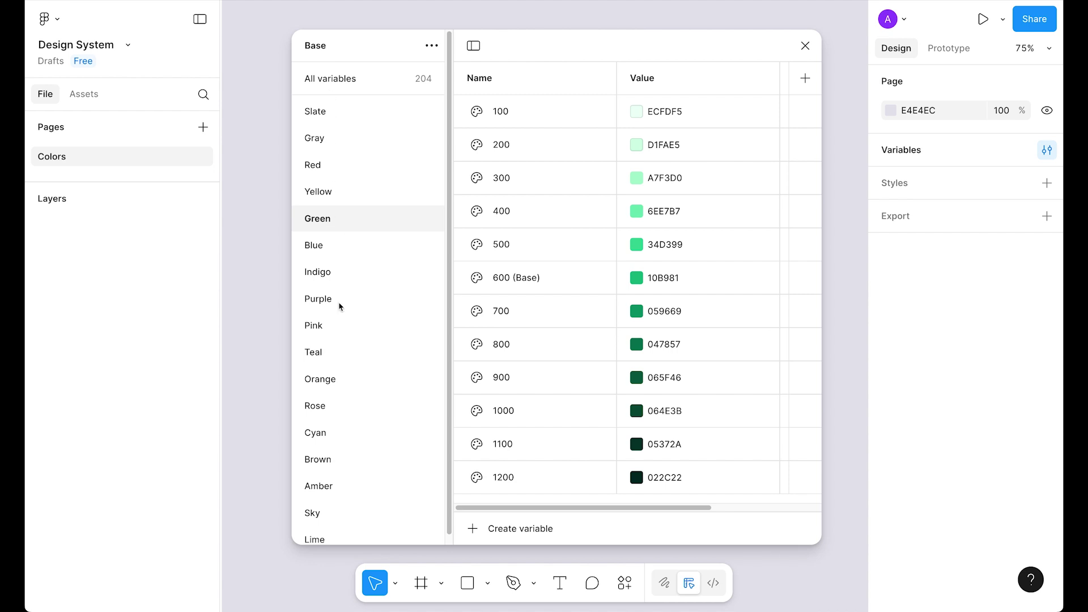
pyautogui.scroll(-1, 340, 307)
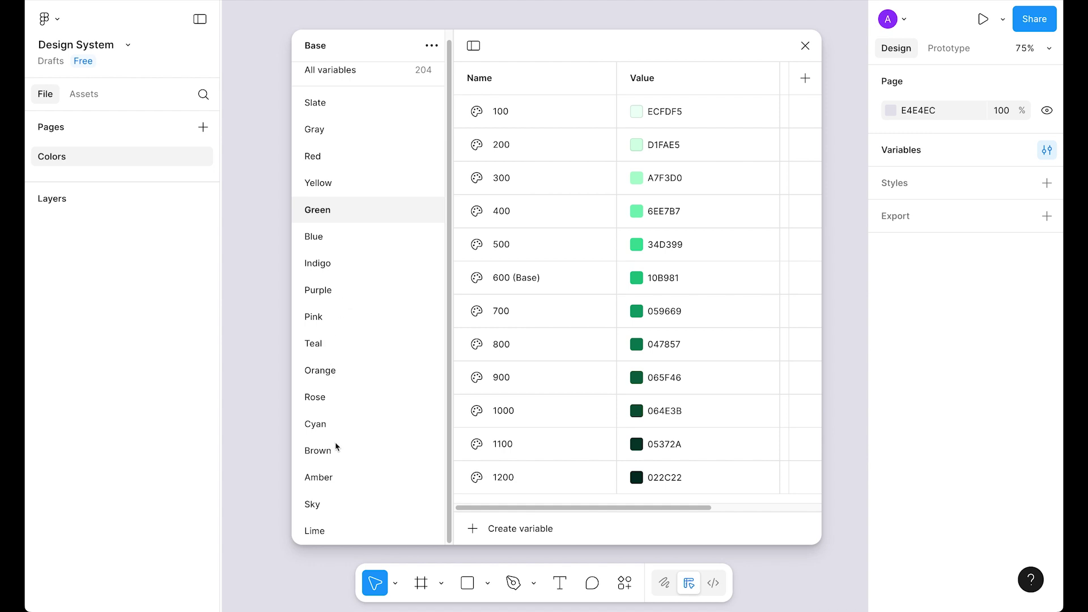
pyautogui.click(321, 233)
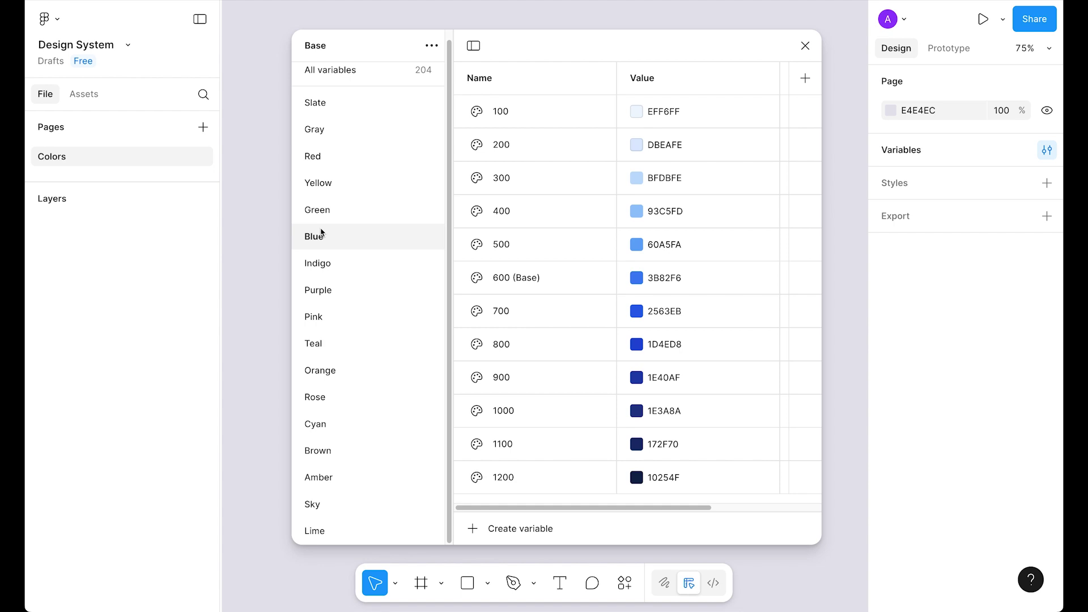
pyautogui.click(335, 266)
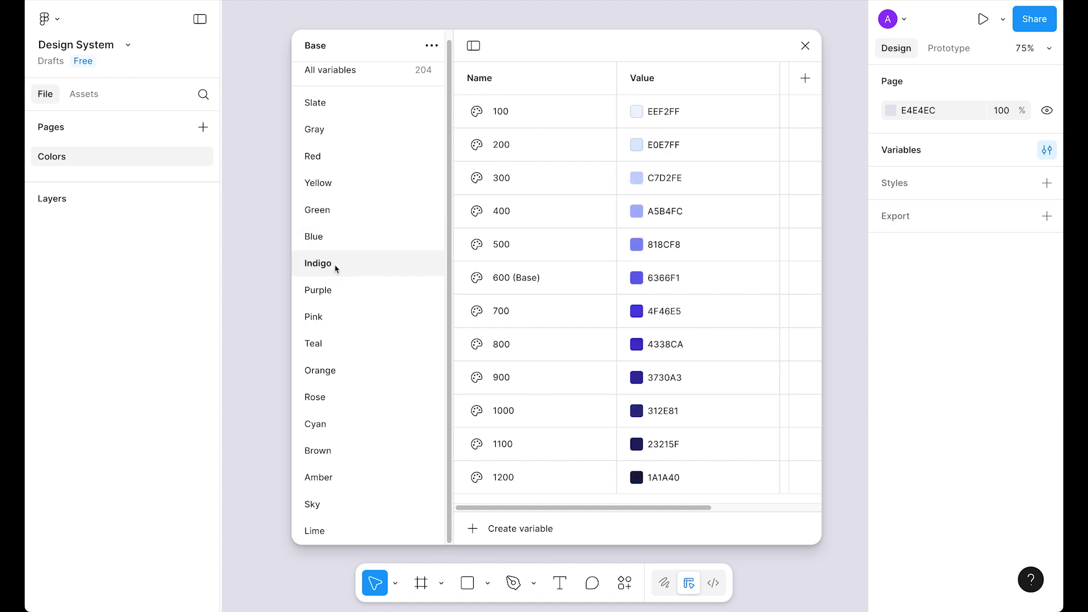
pyautogui.click(325, 380)
pyautogui.click(324, 400)
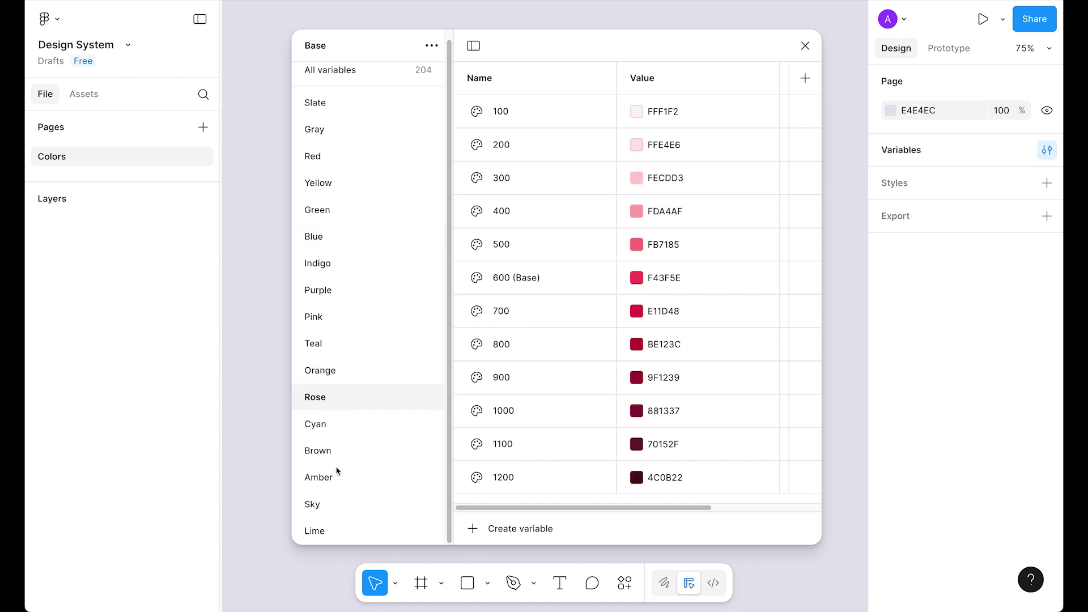
pyautogui.click(325, 453)
pyautogui.click(333, 479)
pyautogui.click(326, 514)
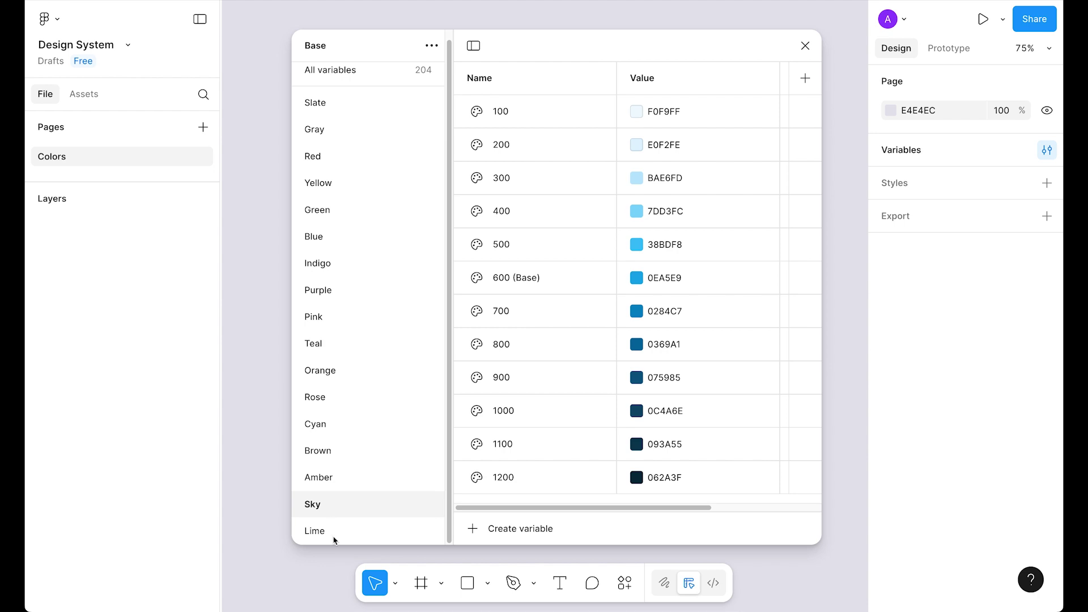
pyautogui.click(316, 528)
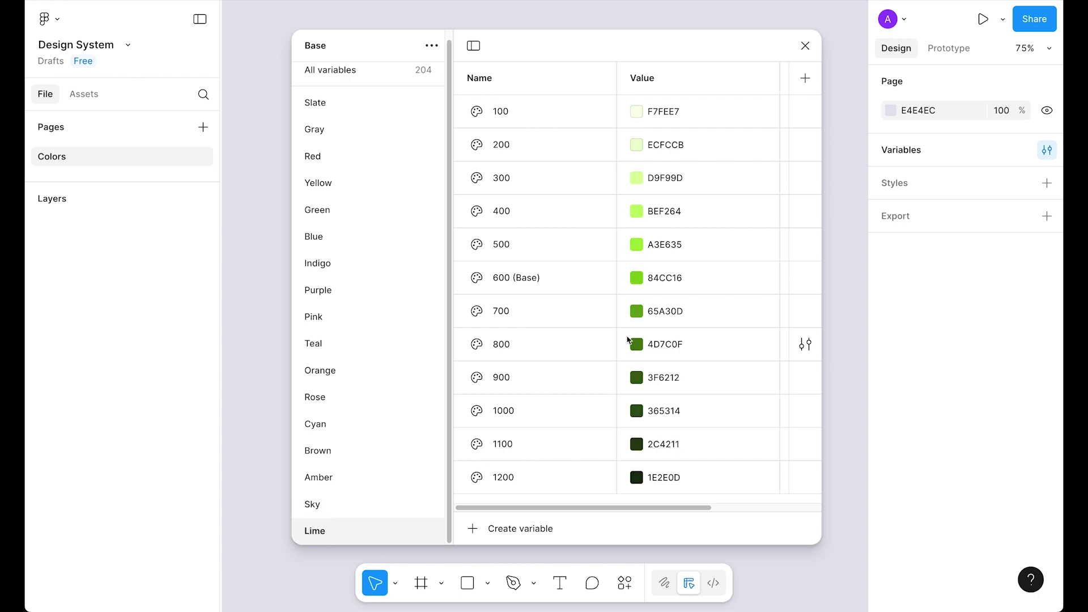
pyautogui.scroll(1, 370, 308)
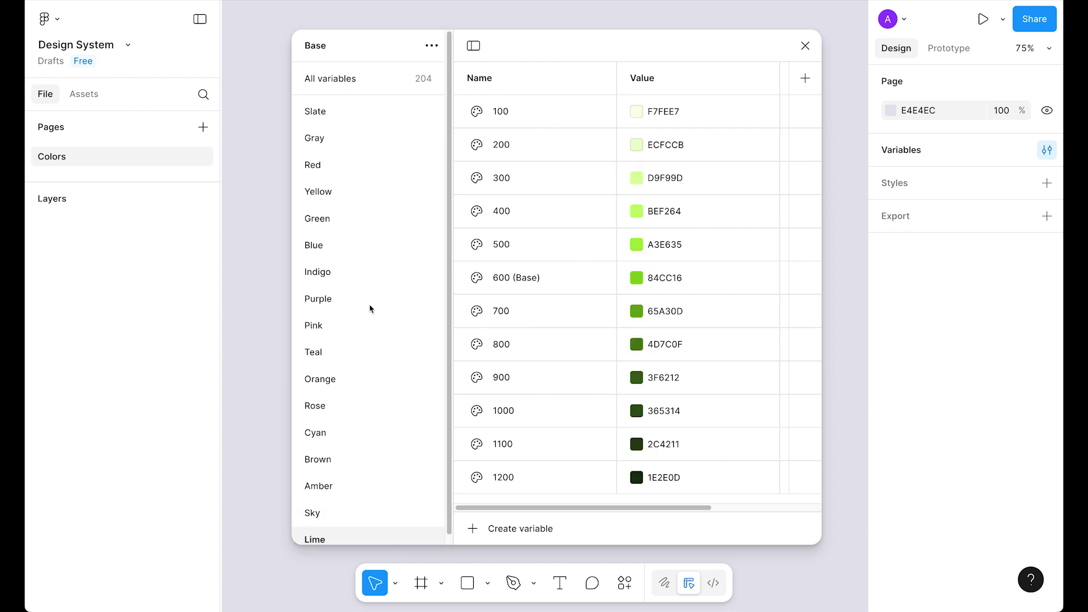